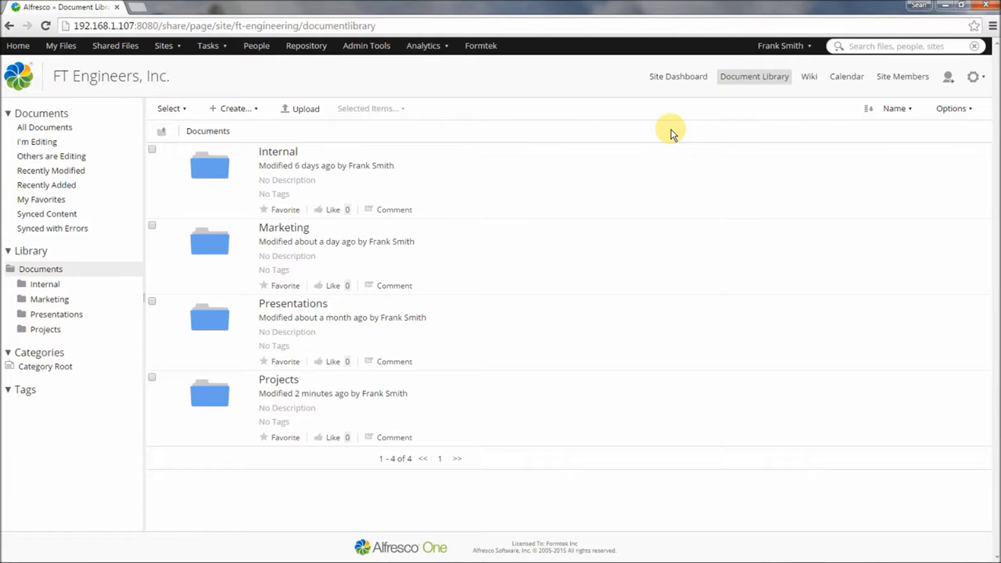
Create a new folder named Barrie Traffic Analysis inside the Projects folder.
left_click(283, 382)
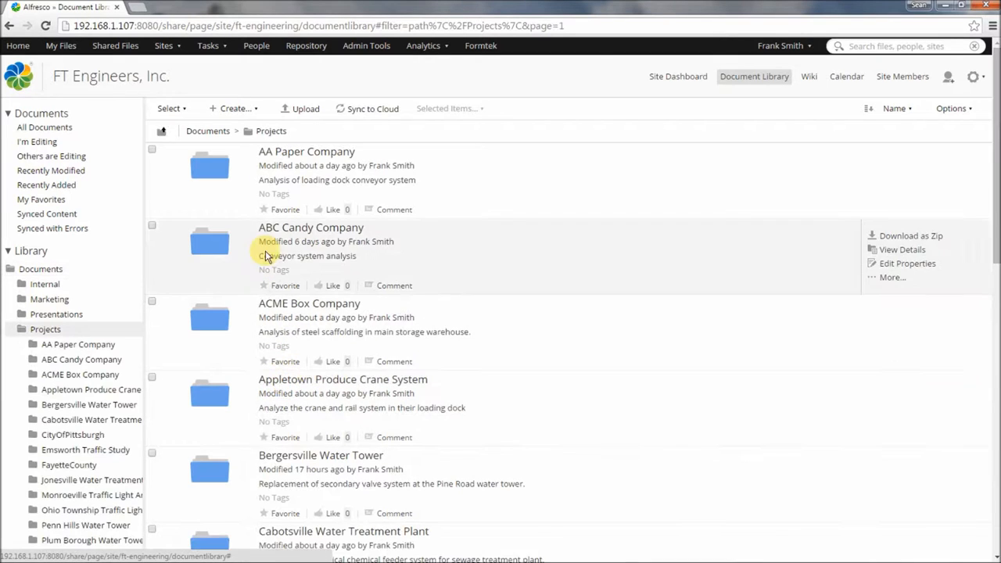
left_click(234, 114)
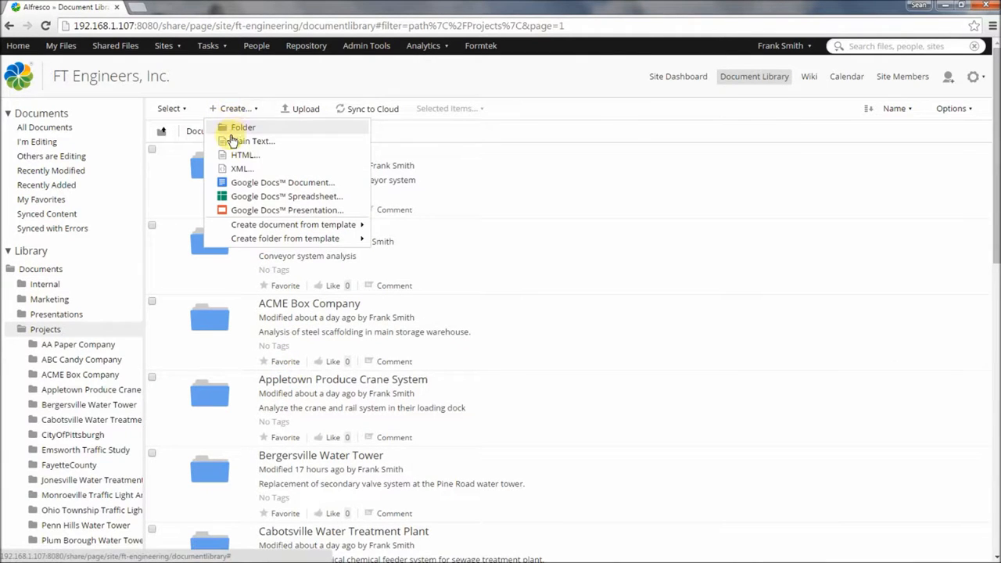
left_click(234, 129)
type("B")
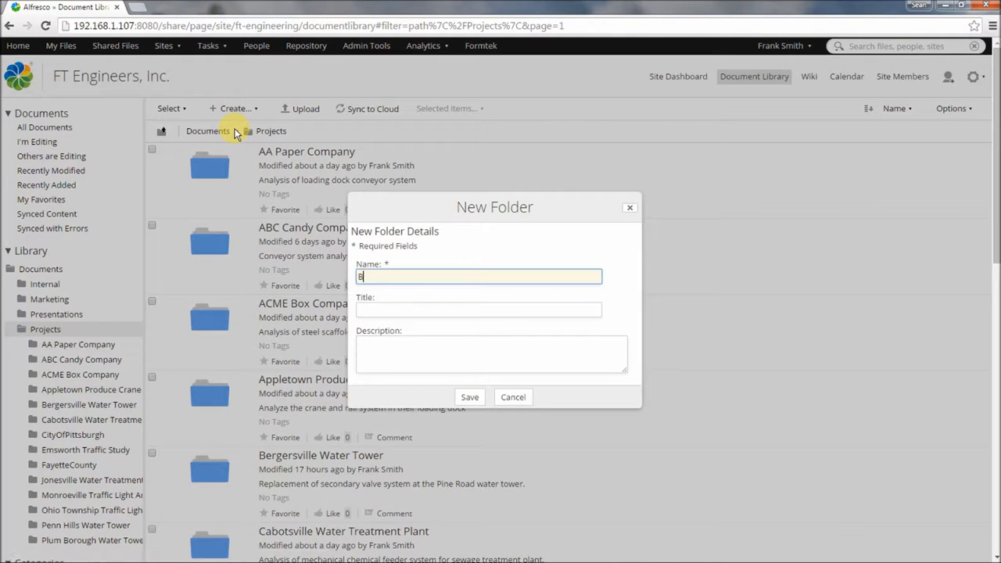
type("arrie Traffic Analysis")
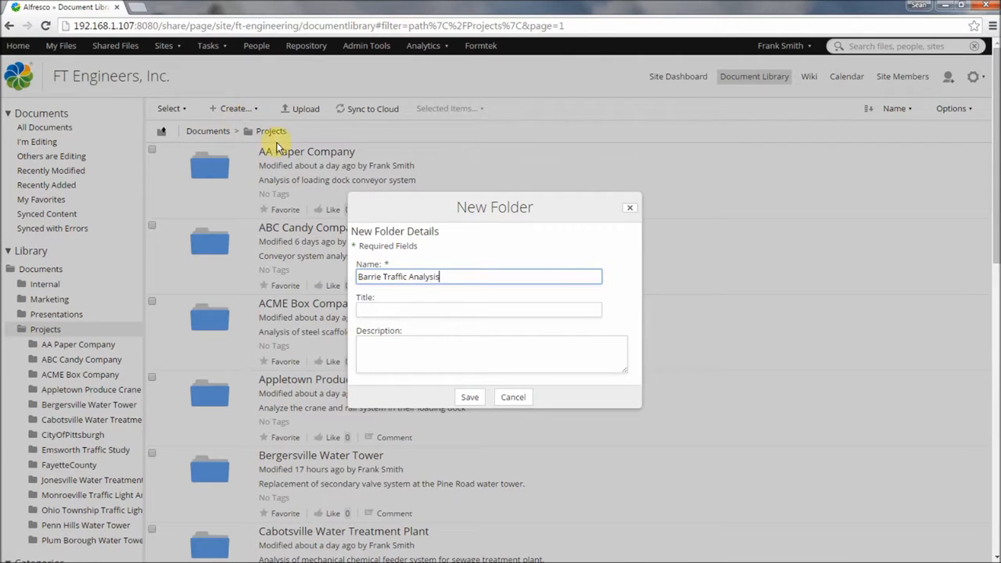
left_click(470, 397)
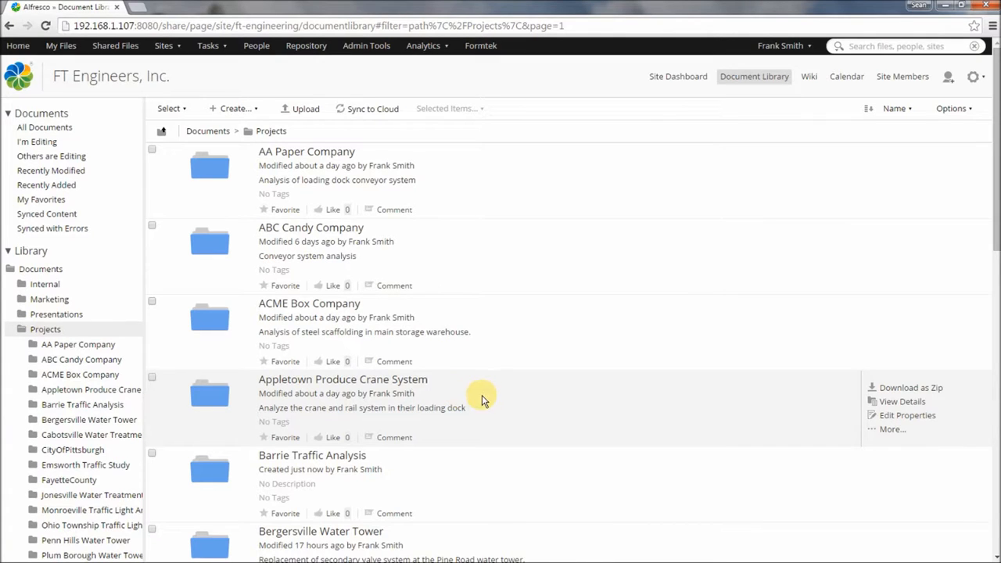
Create a link to SOW-20150624-EmsworthTrafficStudy.docx from the Emsworth Traffic Study folder in the Barrie Traffic Analysis folder.
scroll(469, 399, "down", 3)
scroll(495, 405, "down", 3)
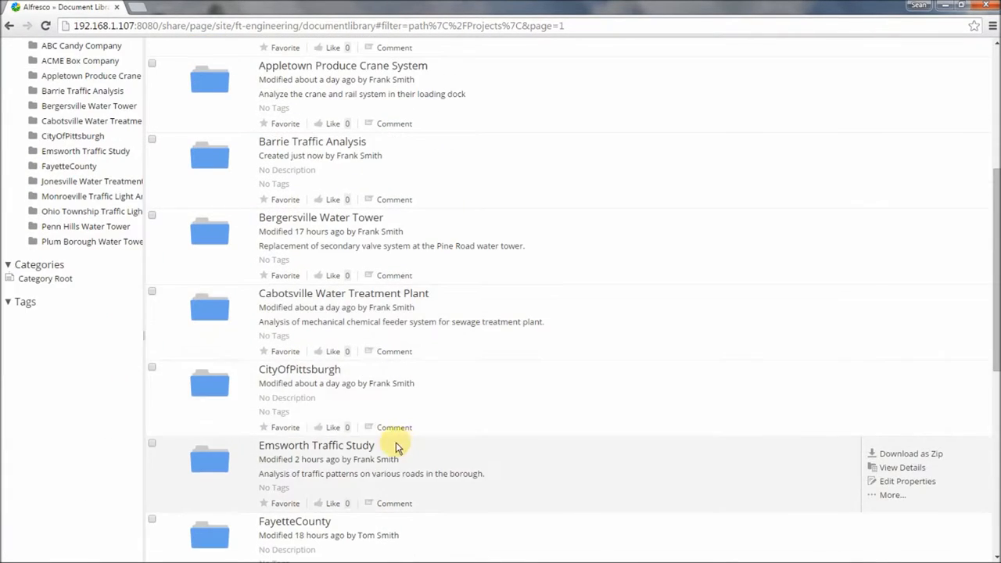
left_click(338, 449)
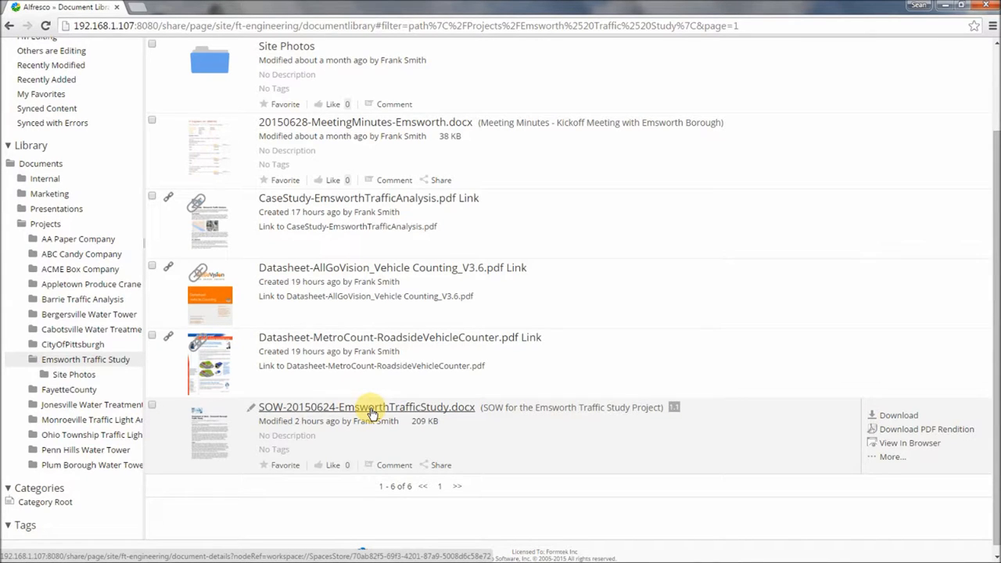
left_click(888, 461)
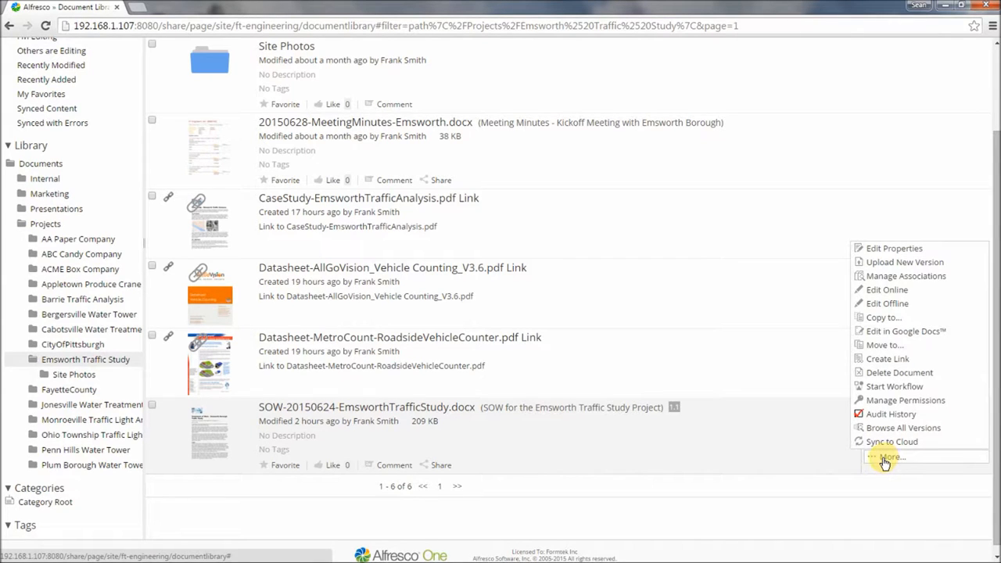
left_click(878, 360)
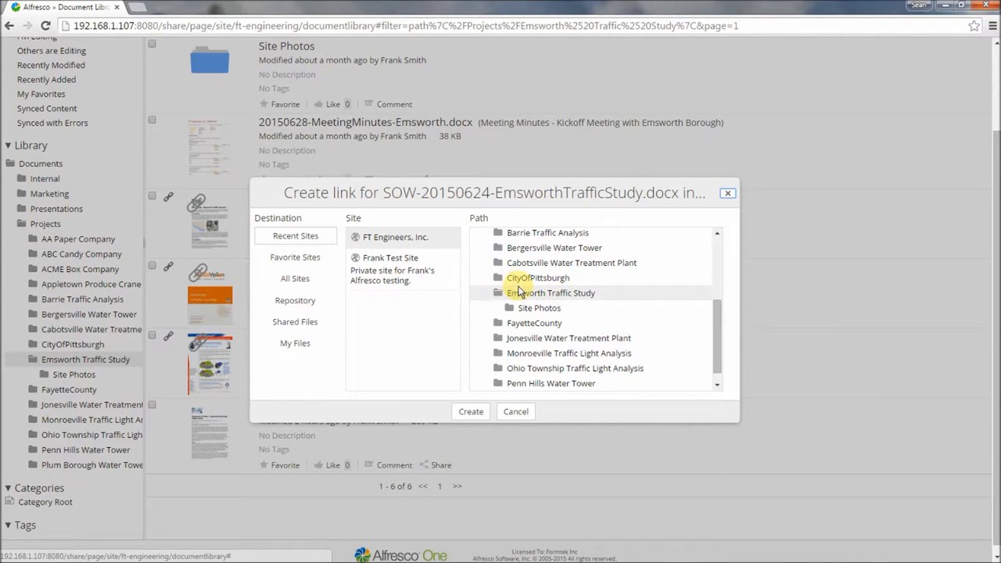
left_click(539, 236)
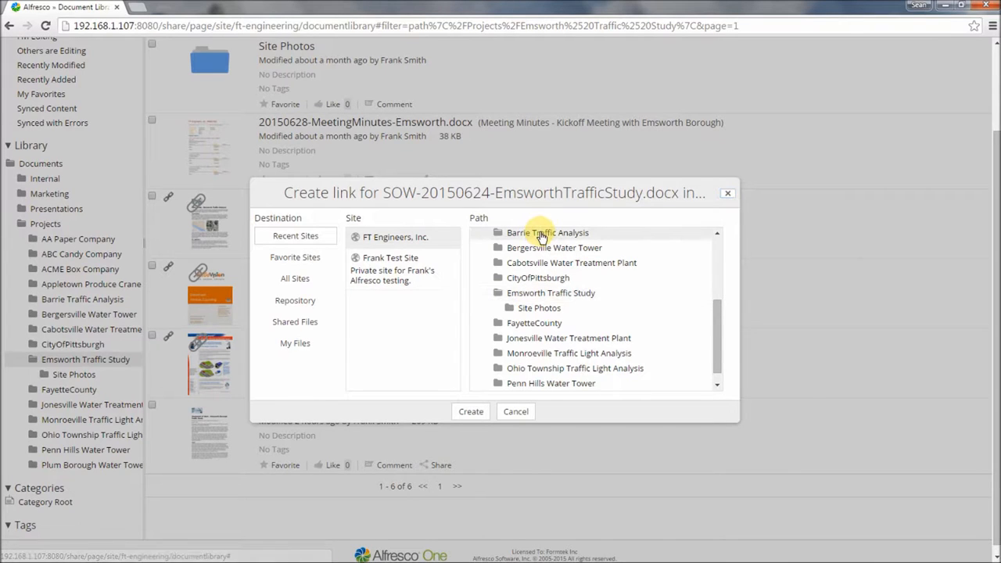
left_click(468, 412)
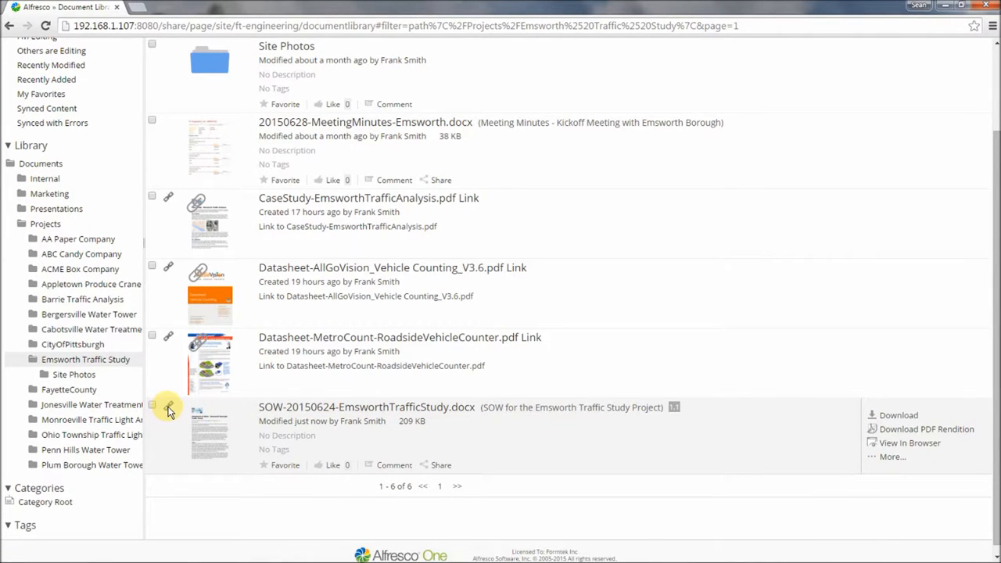
mouse_move(170, 412)
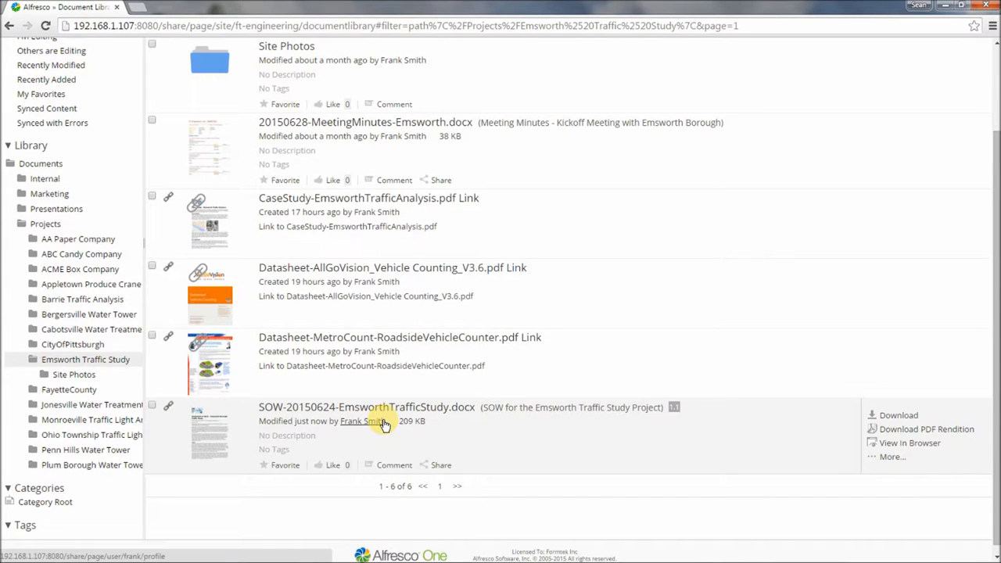
Open the Engineering Drawings folder of the Monroeville Traffic Light Analysis project.
scroll(441, 431, "up", 3)
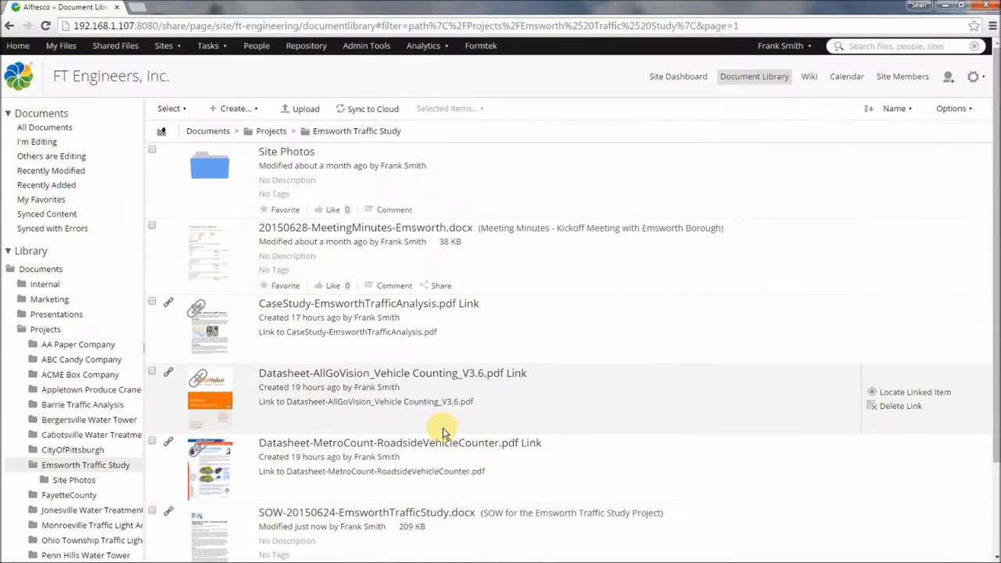
left_click(270, 132)
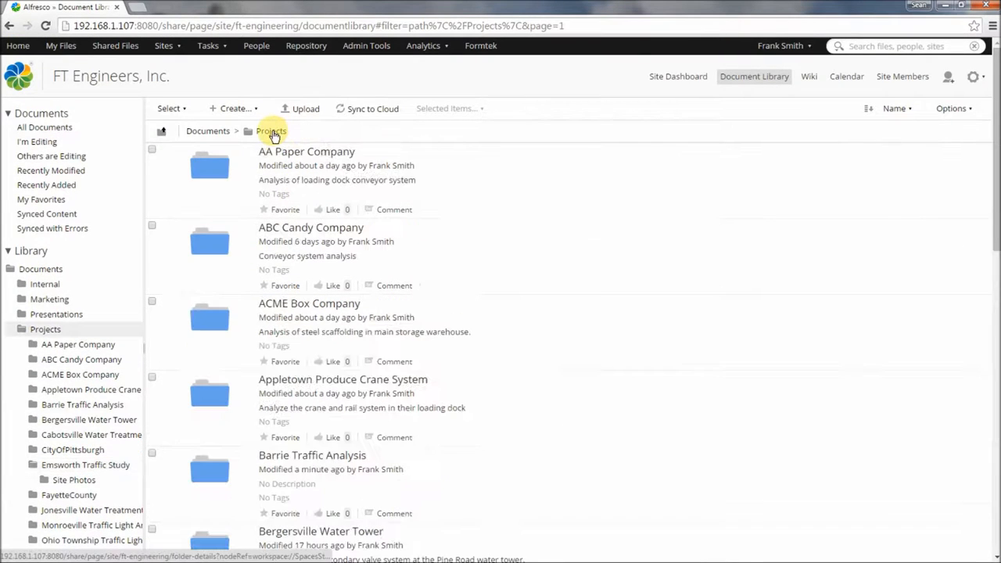
scroll(532, 326, "down", 2)
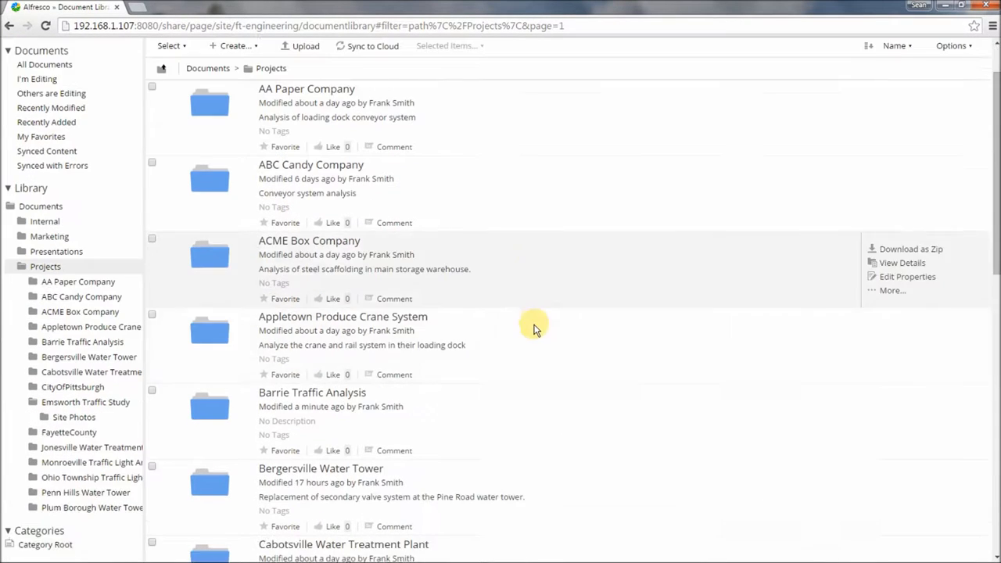
scroll(537, 327, "down", 5)
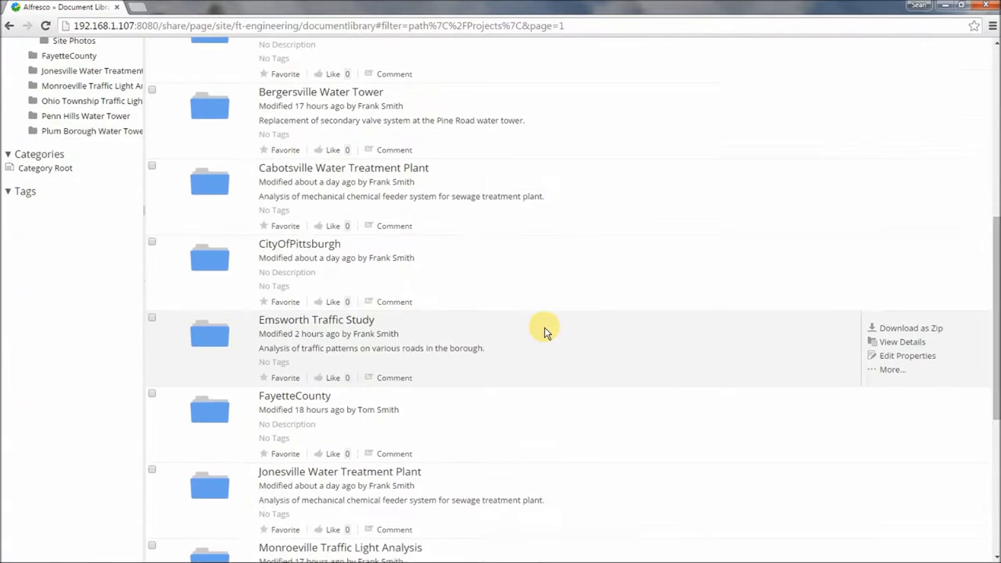
scroll(546, 331, "down", 2)
scroll(540, 331, "down", 1)
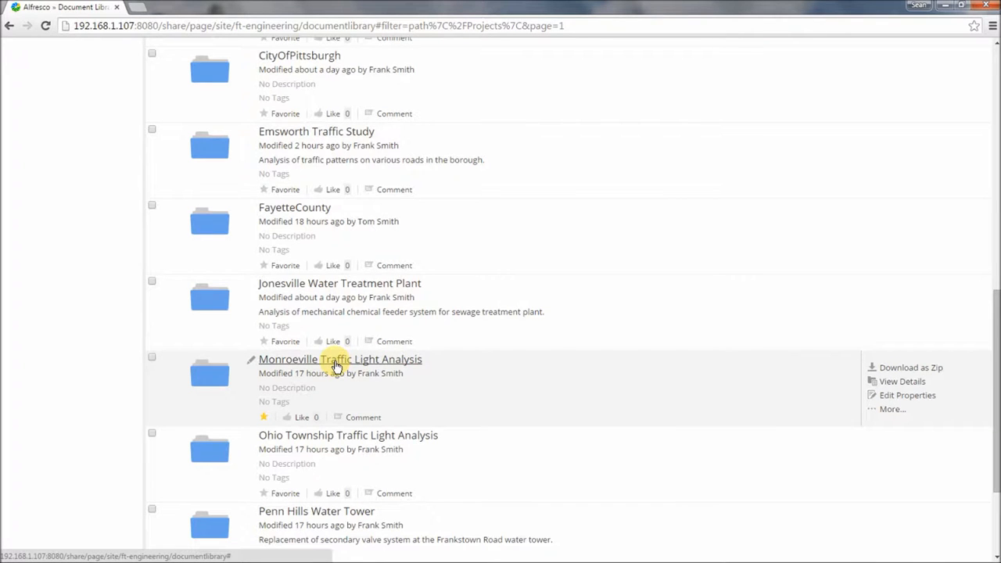
left_click(337, 365)
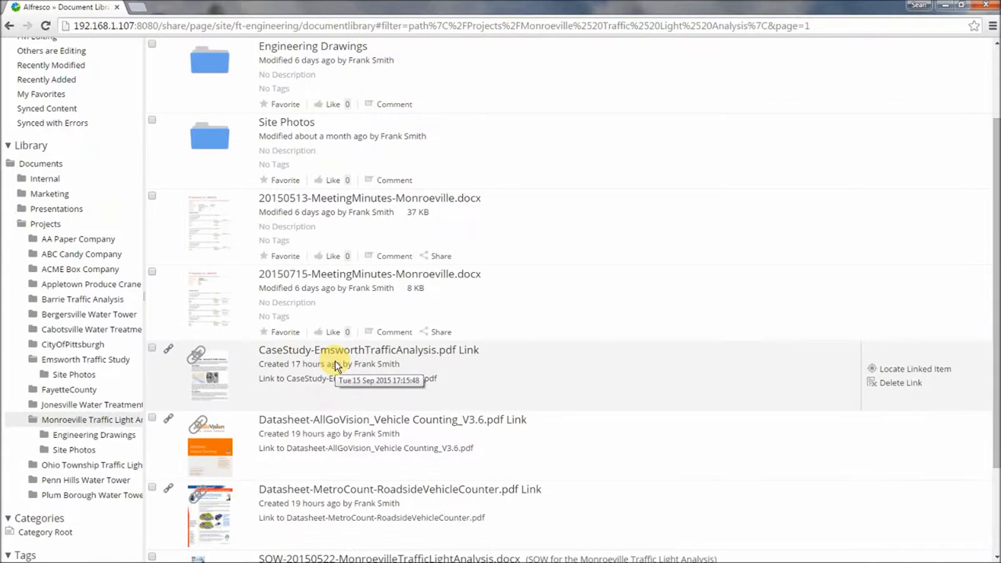
scroll(532, 336, "up", 2)
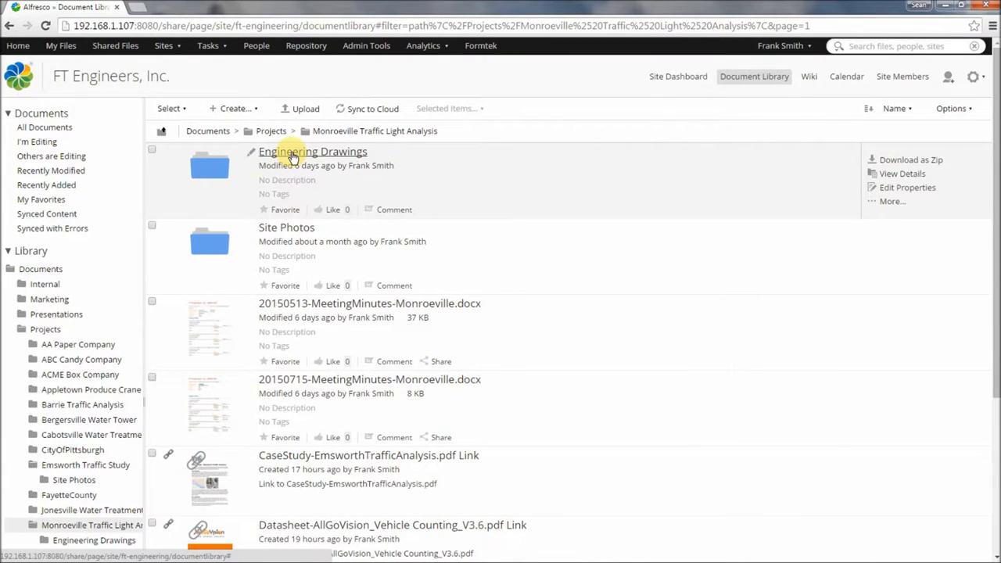
left_click(292, 154)
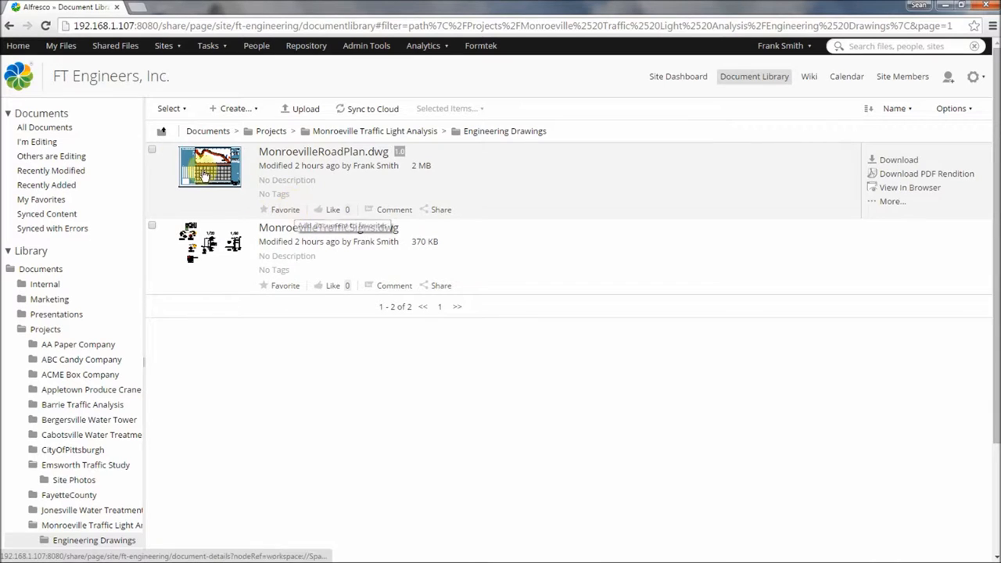
Create links to both MonroevilleRoadPlan.dwg and MonroevilleTrafficSigns.dwg in the Barrie Traffic Analysis folder in one operation.
left_click(152, 149)
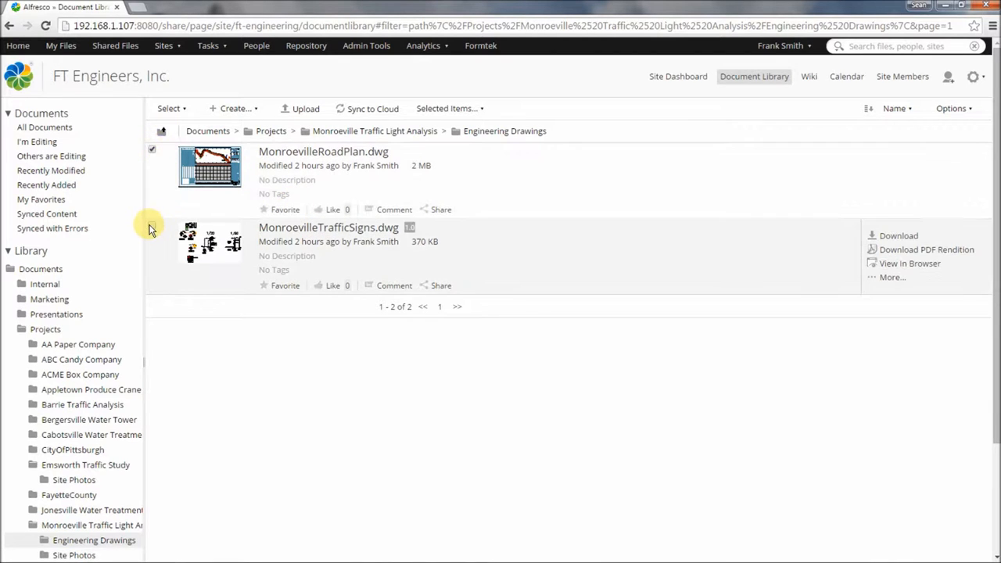
left_click(152, 226)
left_click(176, 109)
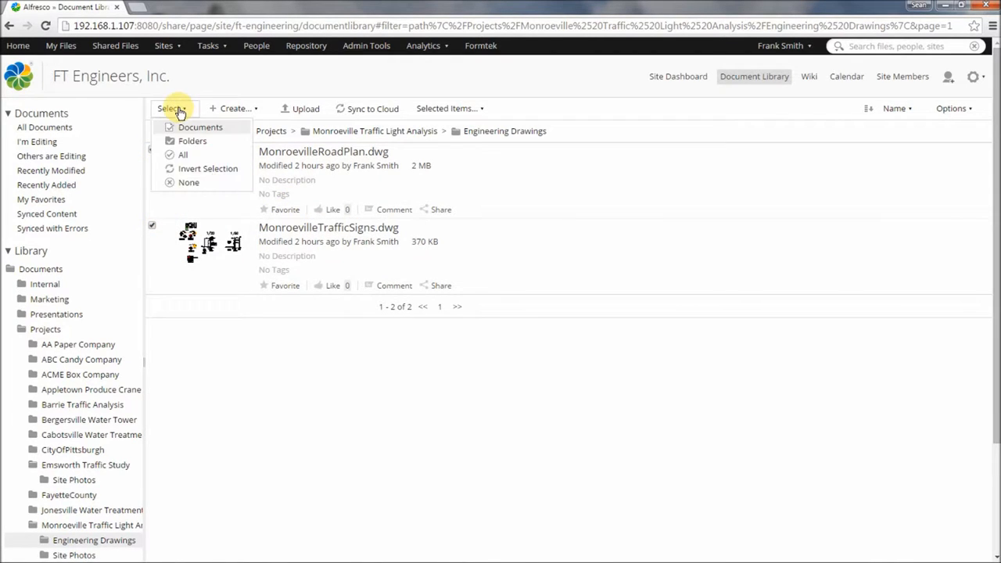
left_click(174, 111)
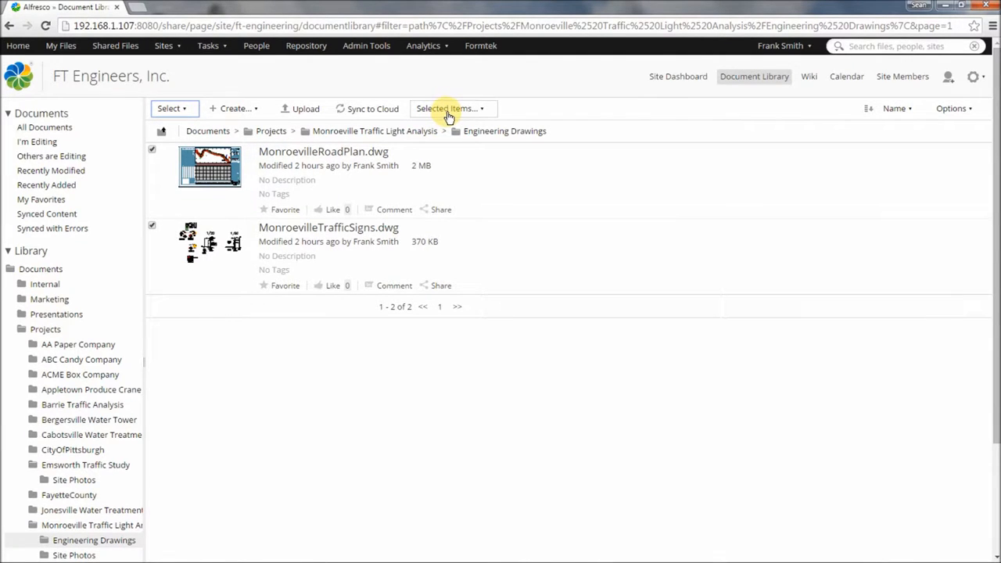
left_click(450, 109)
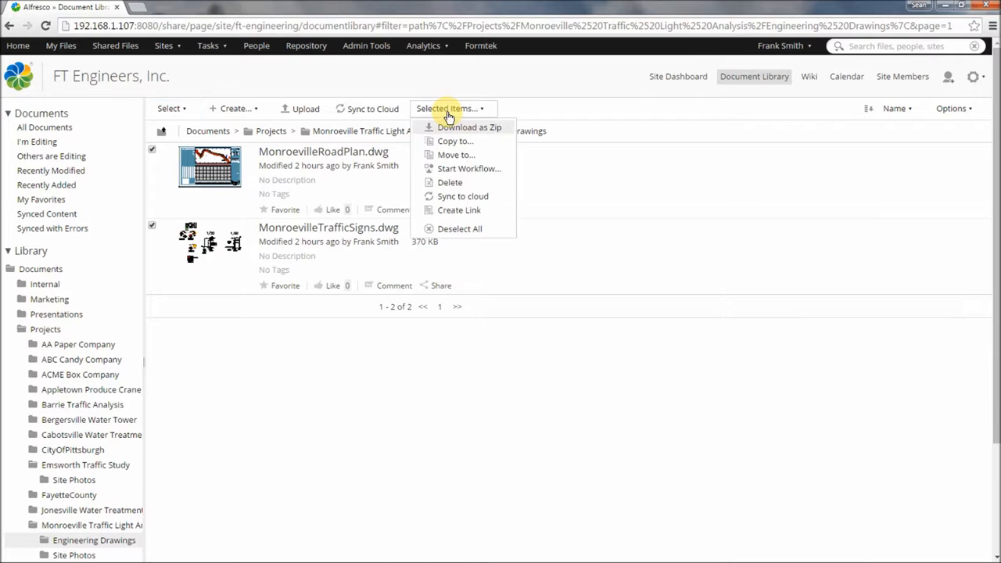
left_click(467, 211)
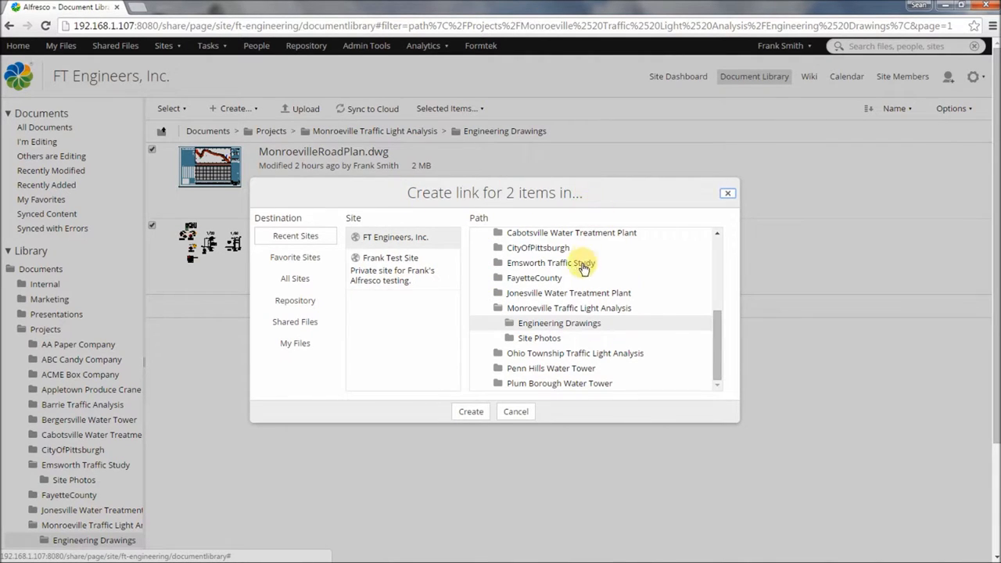
left_click_drag(716, 340, 720, 291)
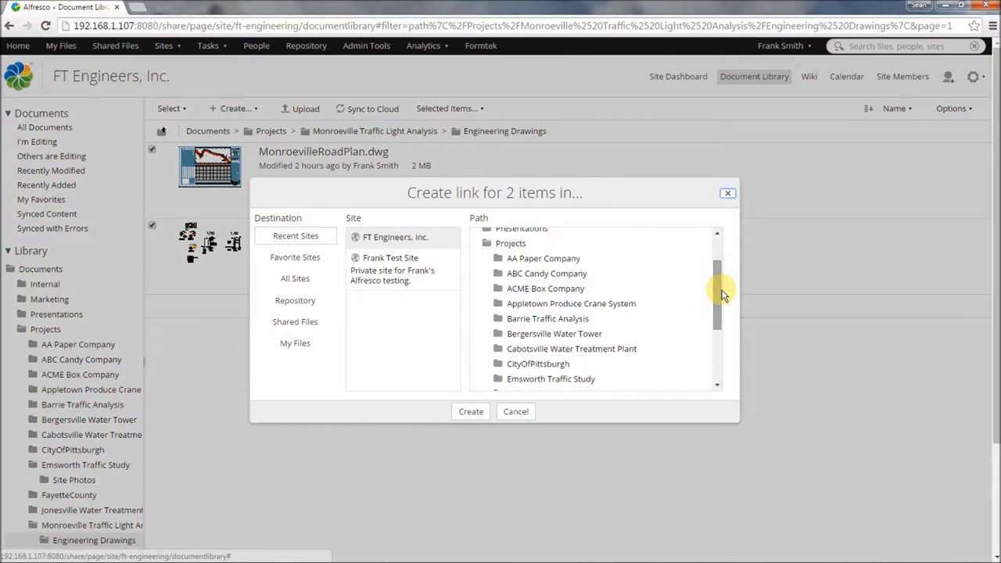
left_click(525, 320)
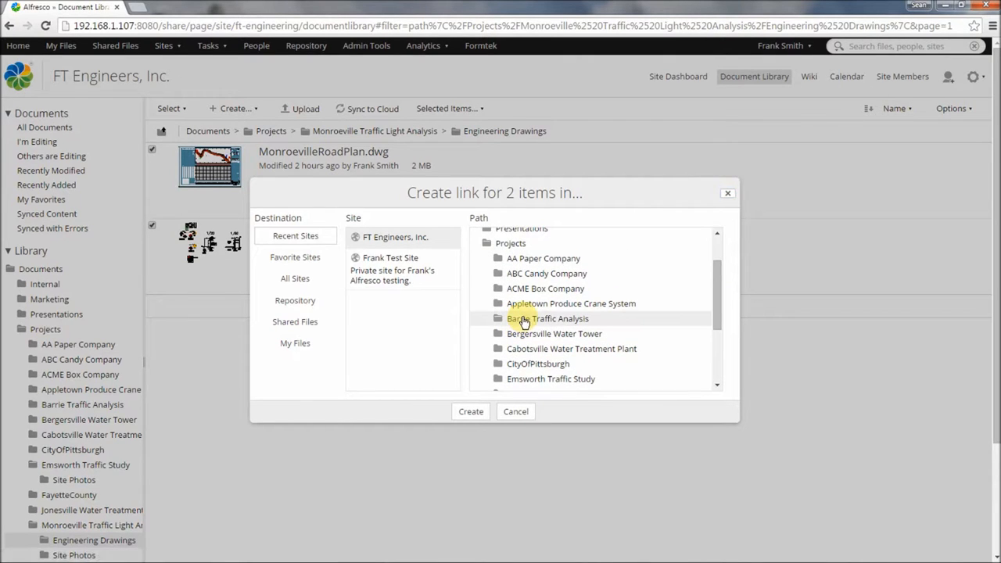
left_click(473, 411)
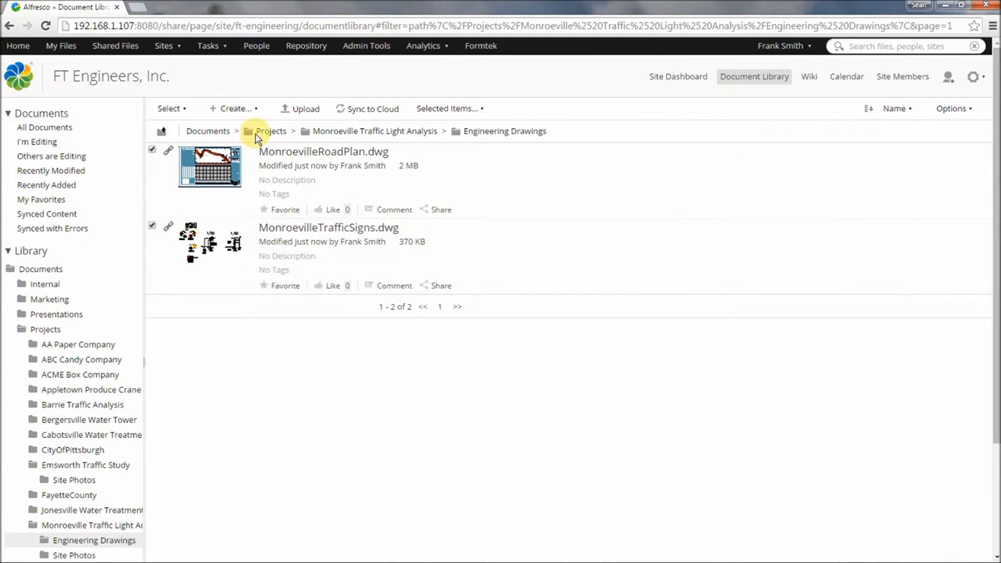
From the Barrie Traffic Analysis folder, locate the original item behind the SOW-20150624-EmsworthTrafficStudy.docx link, and return to the folder.
left_click(259, 134)
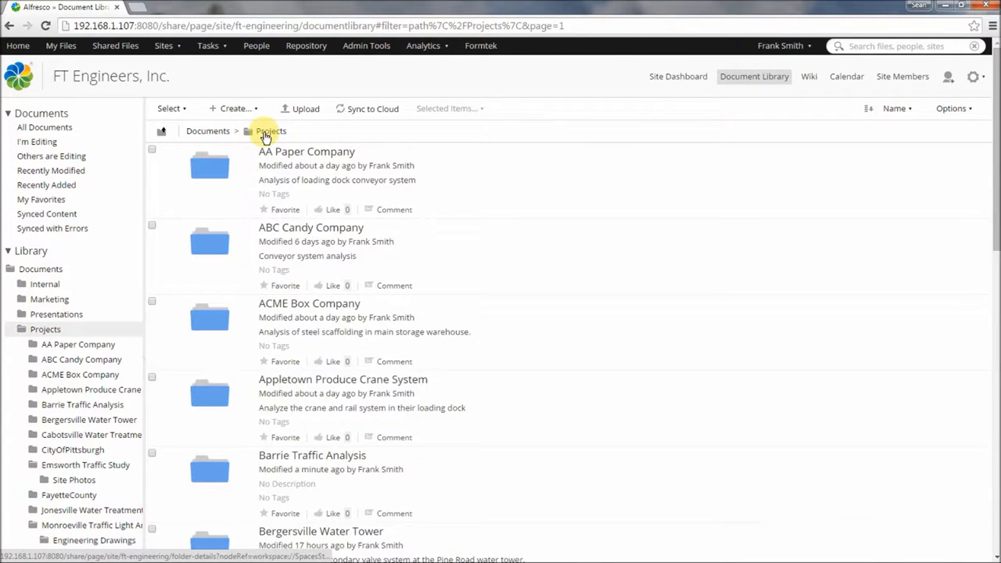
left_click(307, 457)
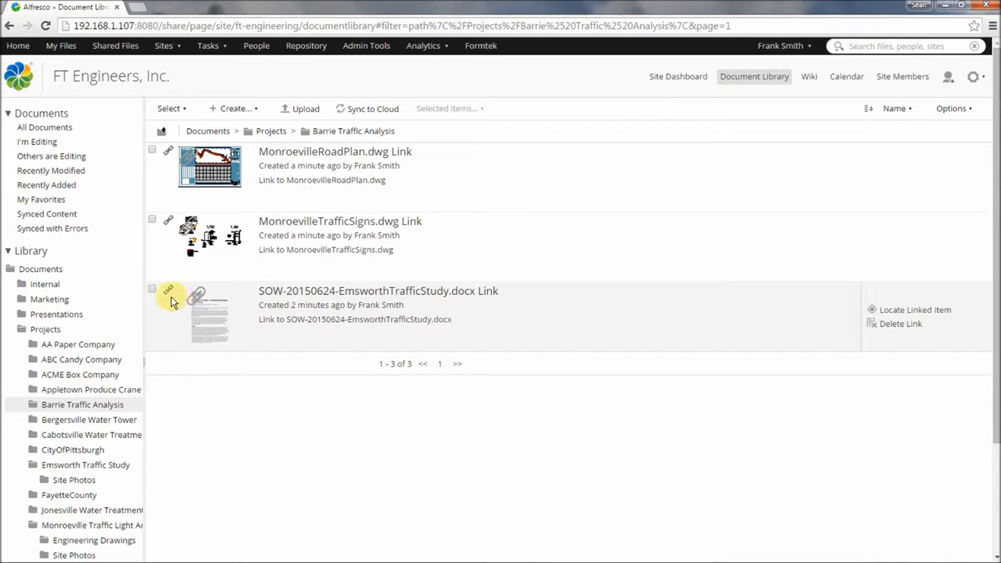
mouse_move(167, 297)
left_click(906, 314)
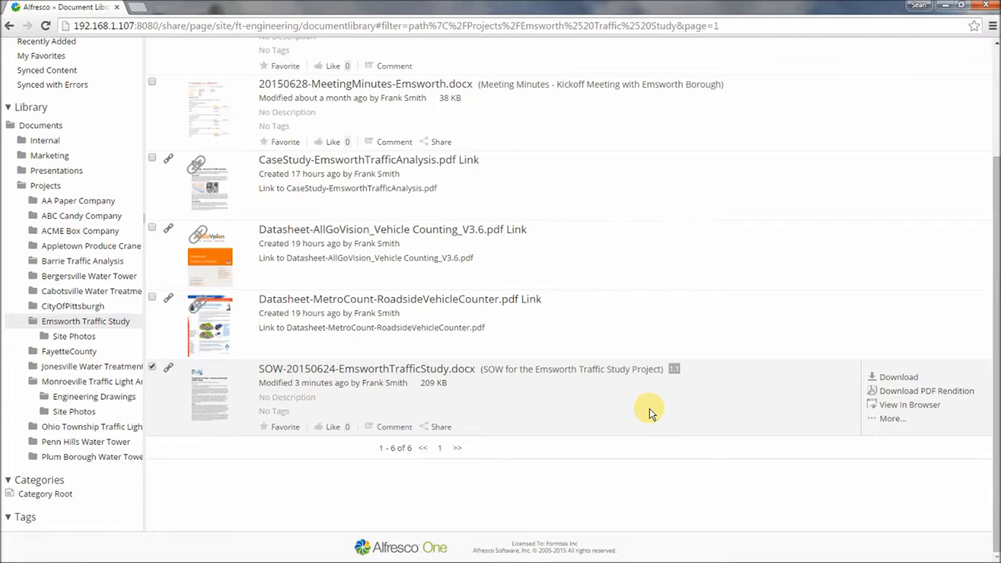
scroll(440, 295, "up", 3)
left_click(9, 28)
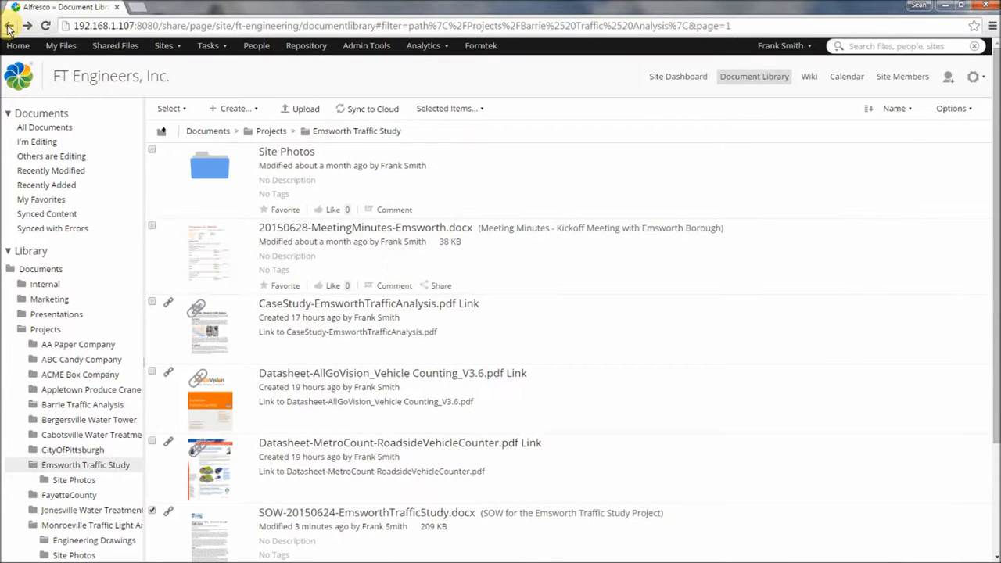
View the document details behind the SOW-20150624-EmsworthTrafficStudy.docx link, and return to the Barrie Traffic Analysis folder.
mouse_move(464, 309)
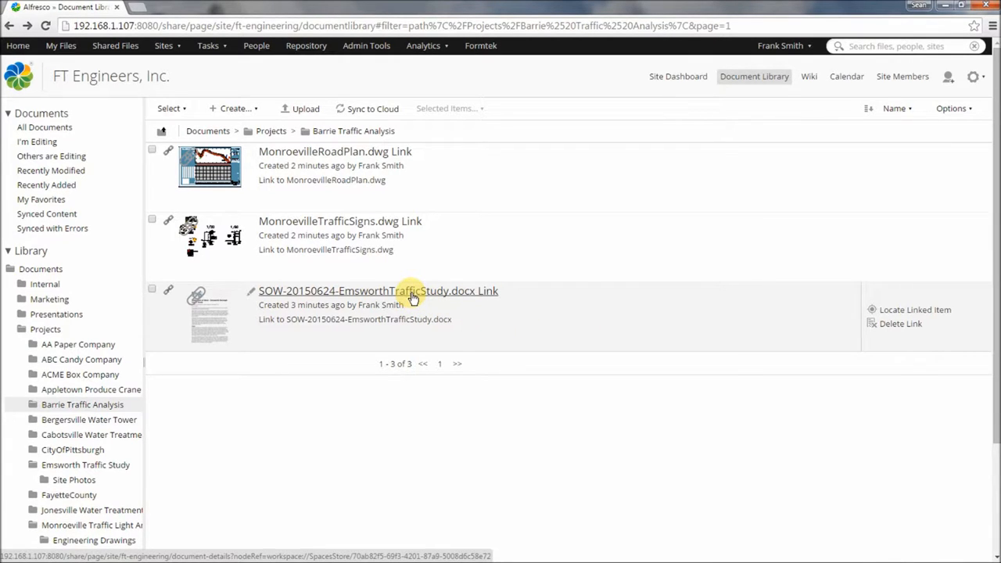
left_click(366, 293)
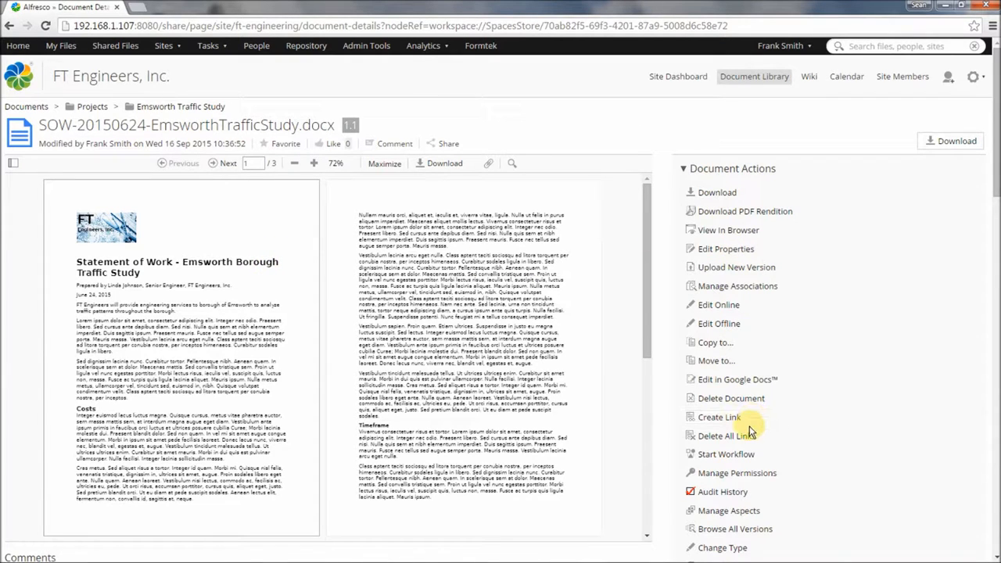
left_click(9, 30)
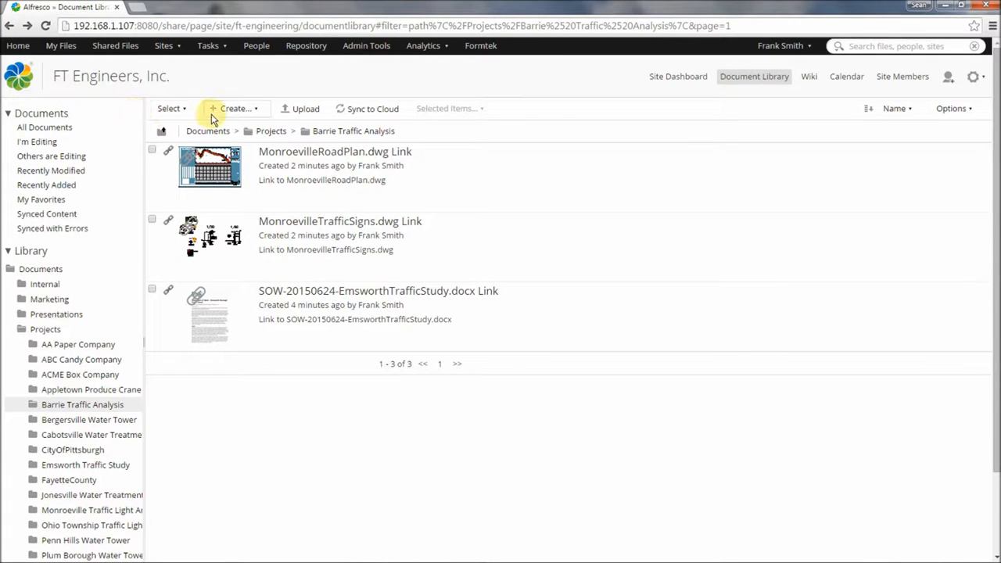
Create a document in the Barrie Traffic Analysis folder from the SOW-YYYYMMDD-CLIENTNAME.docx template.
left_click(236, 113)
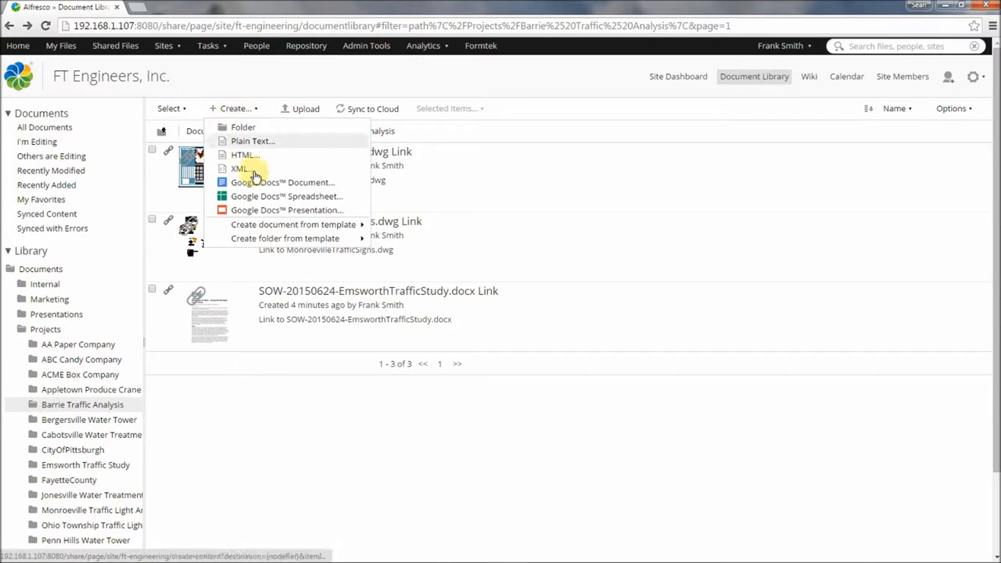
mouse_move(279, 225)
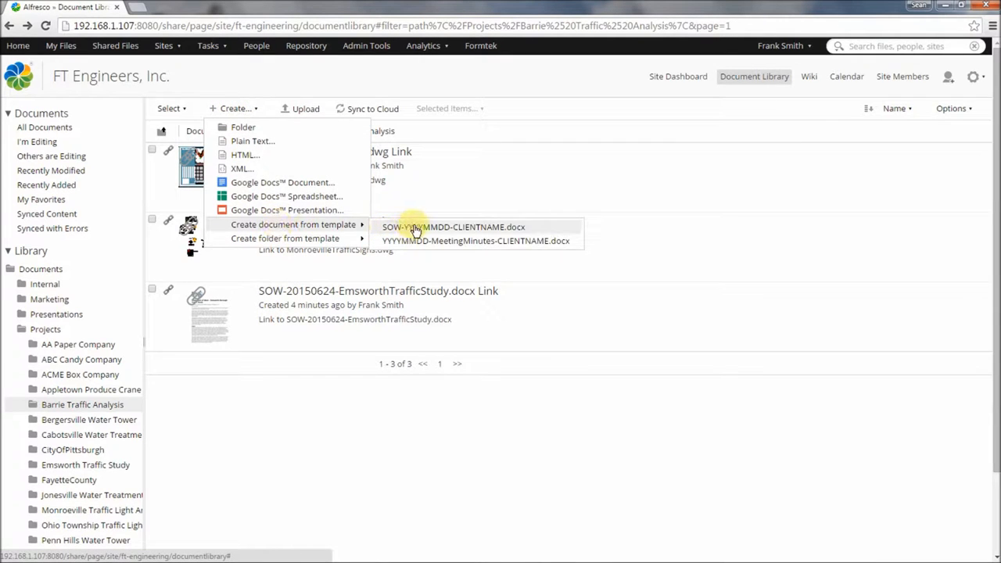
left_click(440, 228)
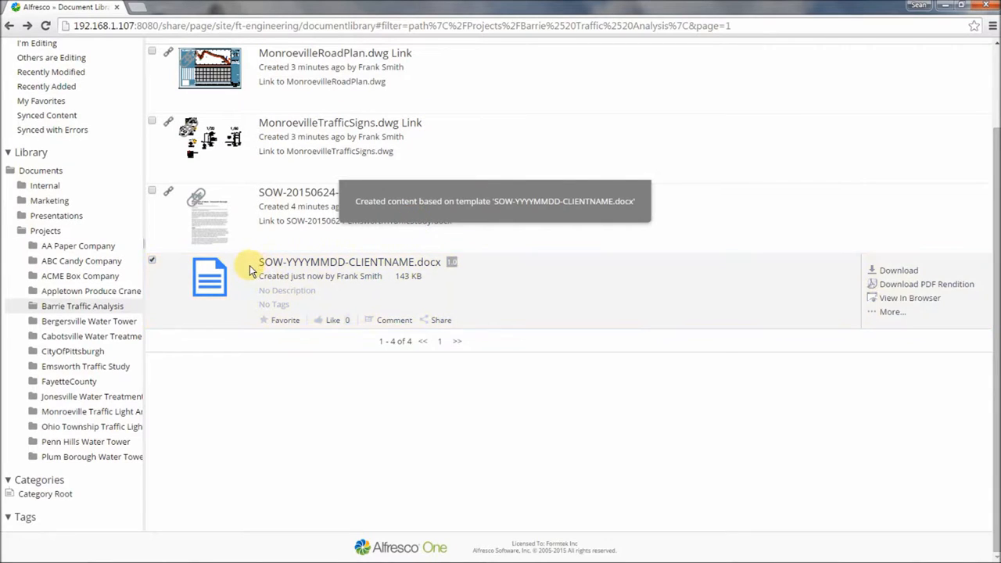
Rename the new statement of work document as SOW-20150916-Barrie.docx.
left_click(250, 263)
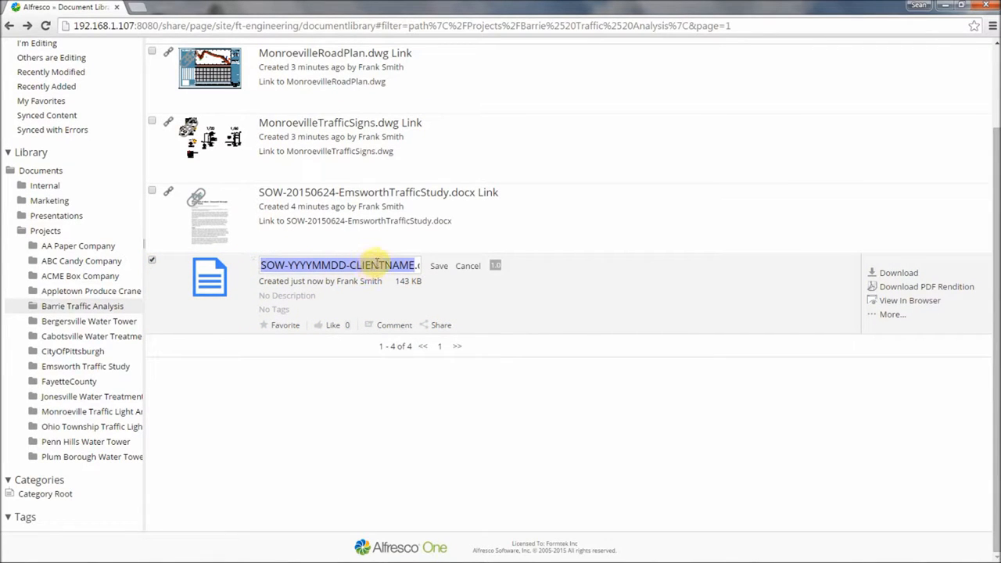
double_click(381, 267)
type("Barrie")
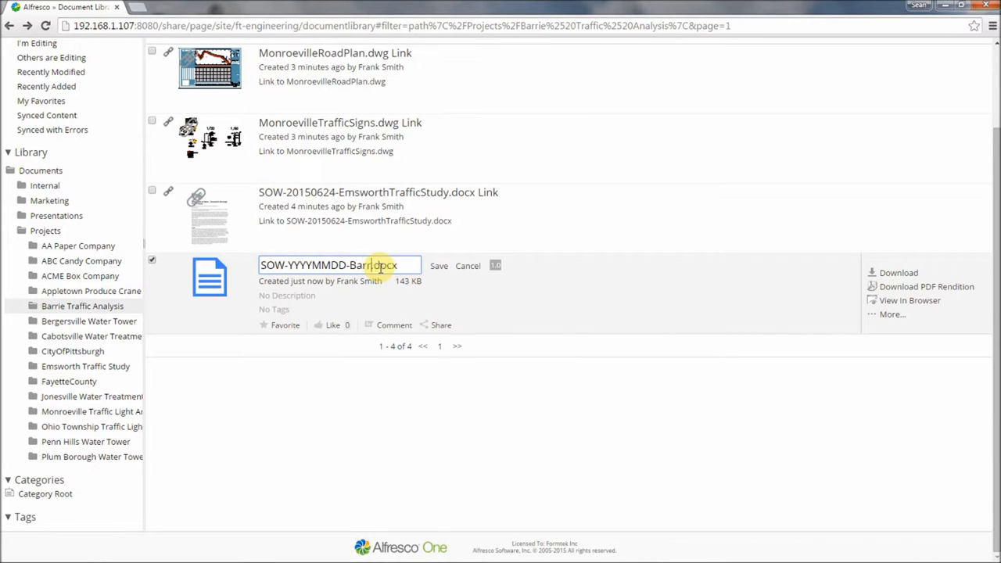
key("Left")
key("Left")
key("Left")
key("Left")
key("Left")
key("Left")
key("Left")
key("BackSpace")
key("BackSpace")
key("BackSpace")
key("BackSpace")
key("BackSpace")
key("BackSpace")
key("BackSpace")
key("BackSpace")
type("20150916")
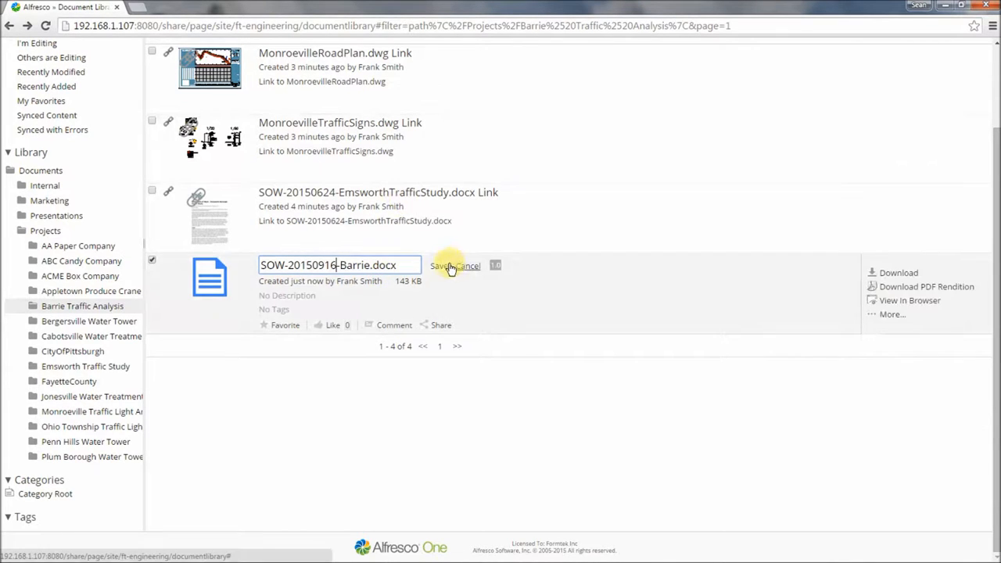
left_click(439, 266)
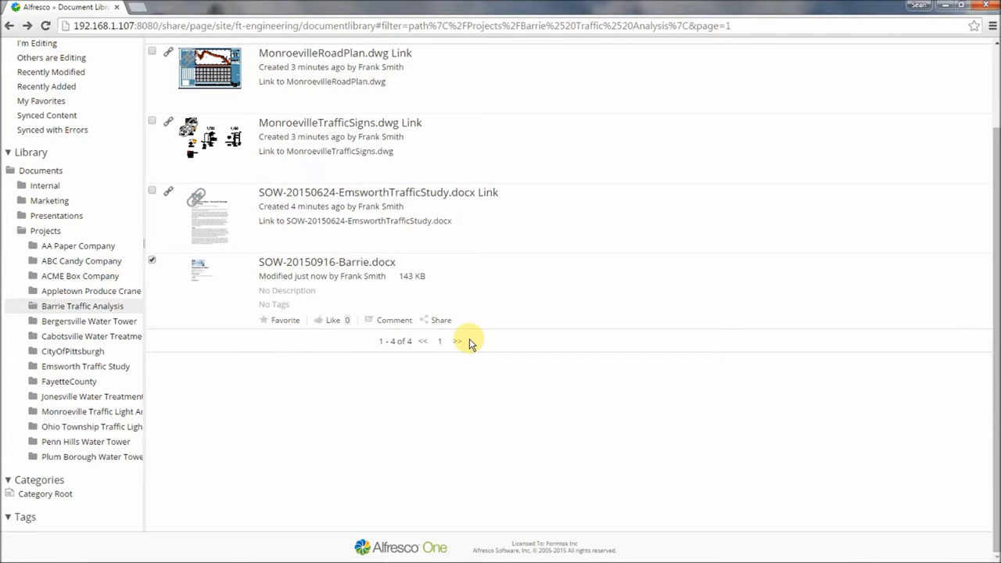
Open the Case Studies folder under Marketing and check how many links CaseStudy-EmsworthTrafficAnalysis.pdf has.
scroll(475, 328, "up", 2)
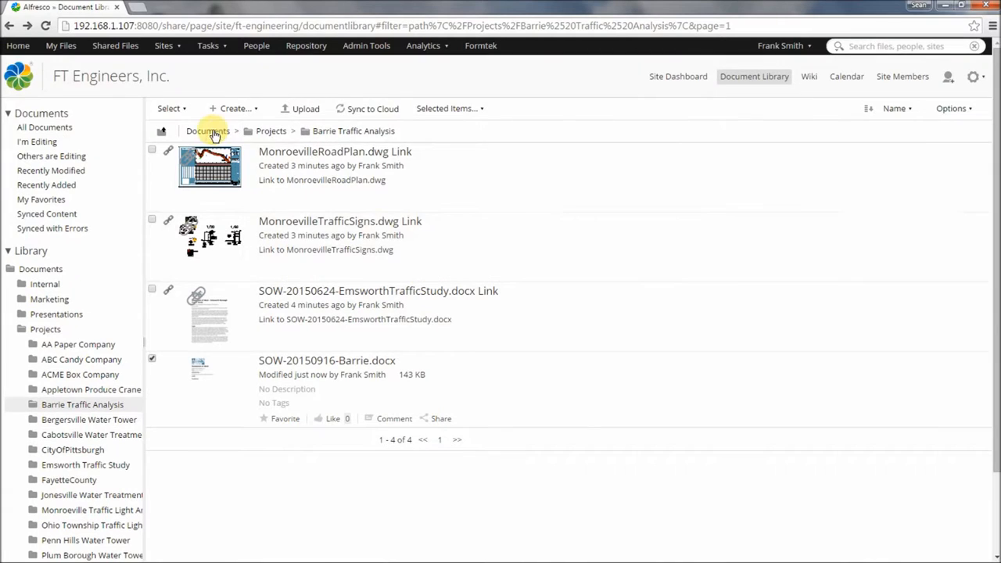
left_click(213, 131)
left_click(282, 232)
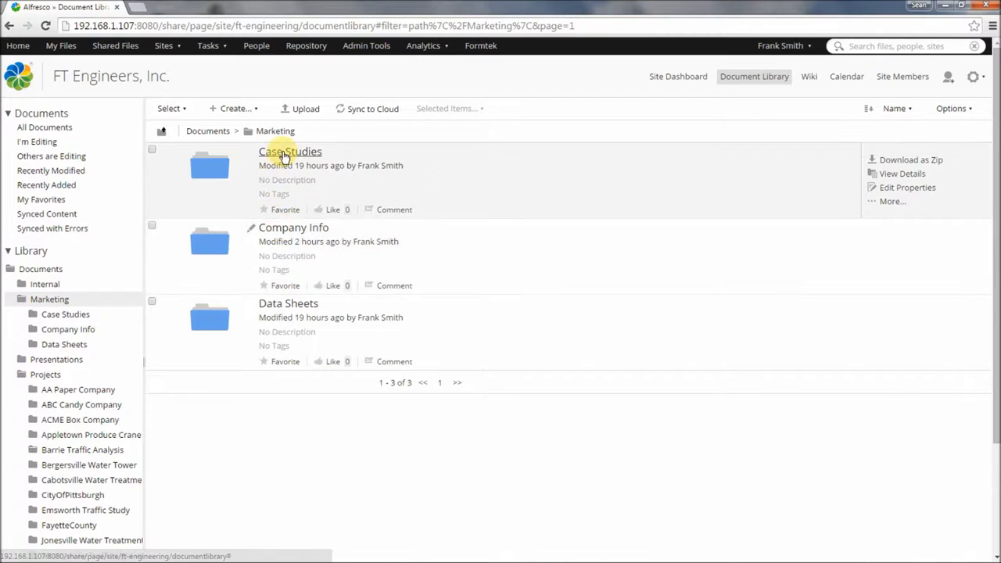
left_click(285, 154)
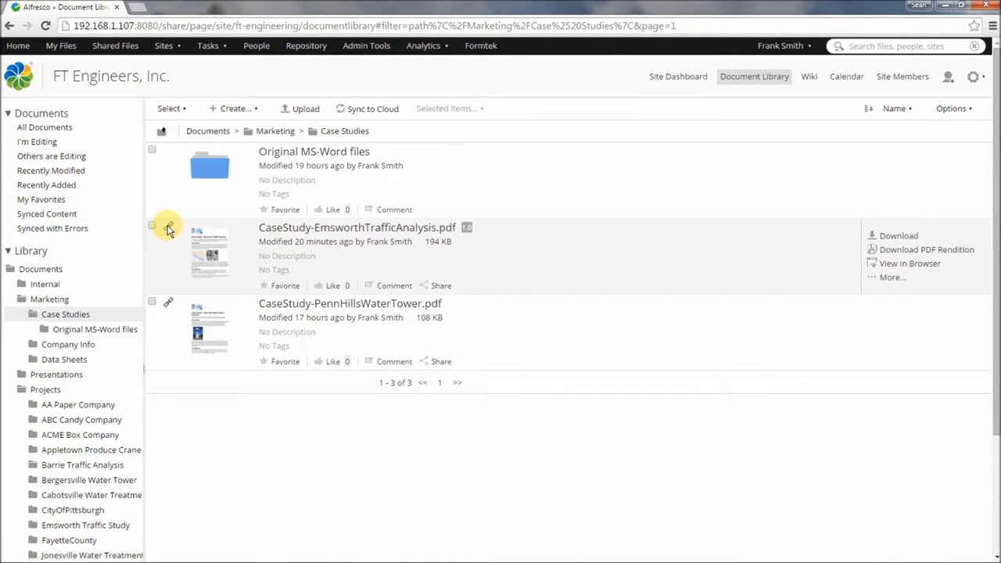
mouse_move(169, 229)
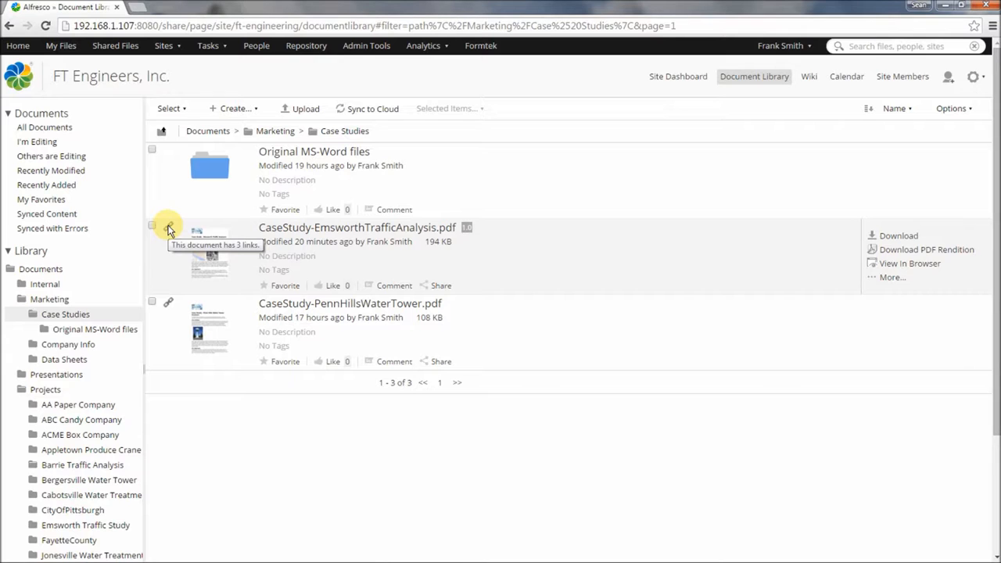
Create a link to CaseStudy-EmsworthTrafficAnalysis.pdf in the Barrie Traffic Analysis project folder and recheck the document's link count.
left_click(876, 278)
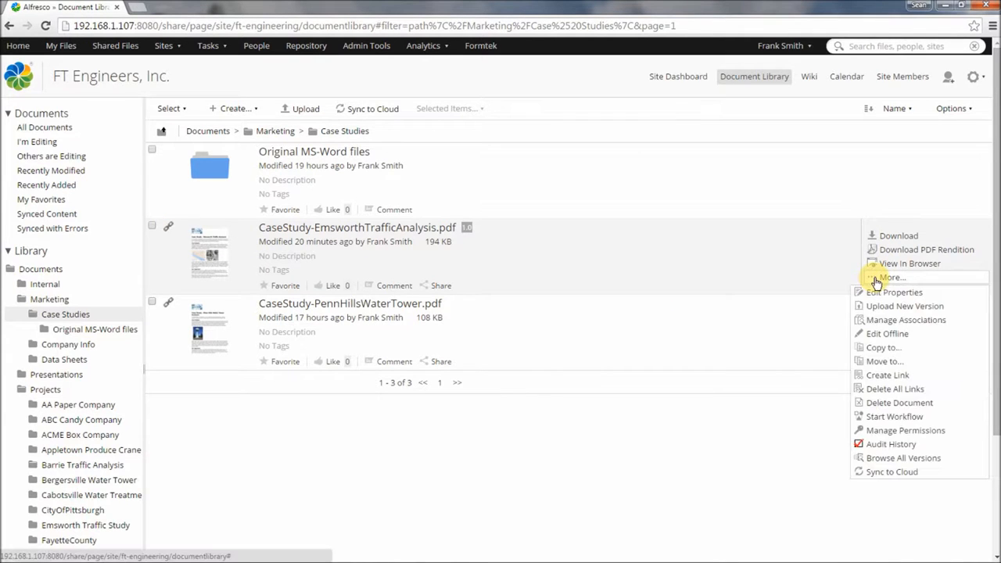
left_click(888, 377)
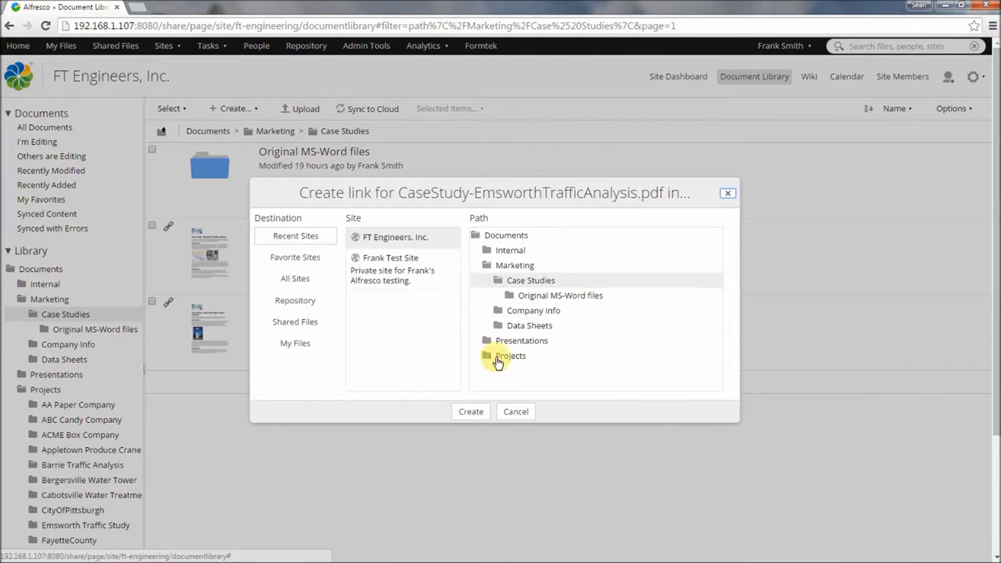
left_click(505, 356)
scroll(540, 374, "down", 2)
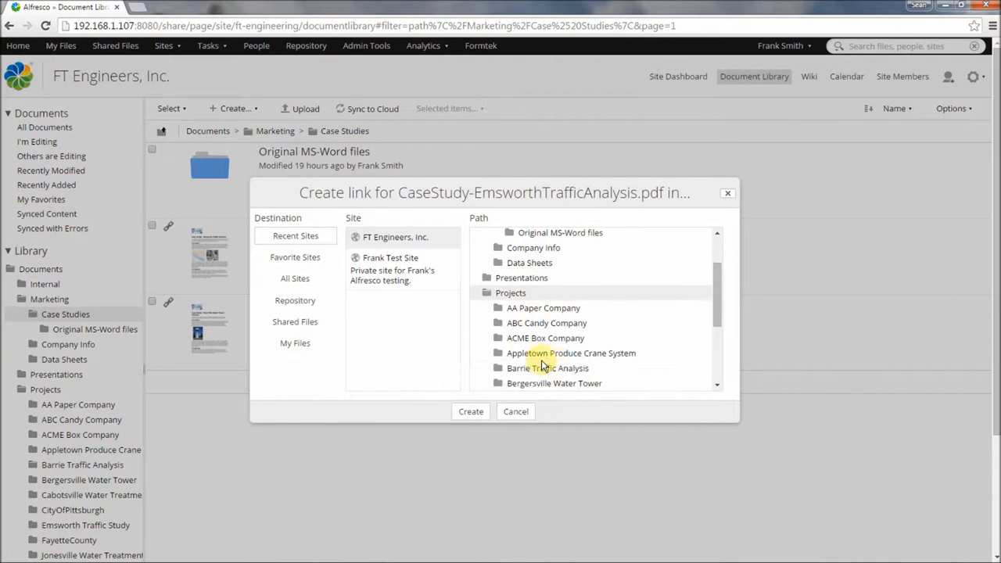
left_click(532, 369)
left_click(474, 412)
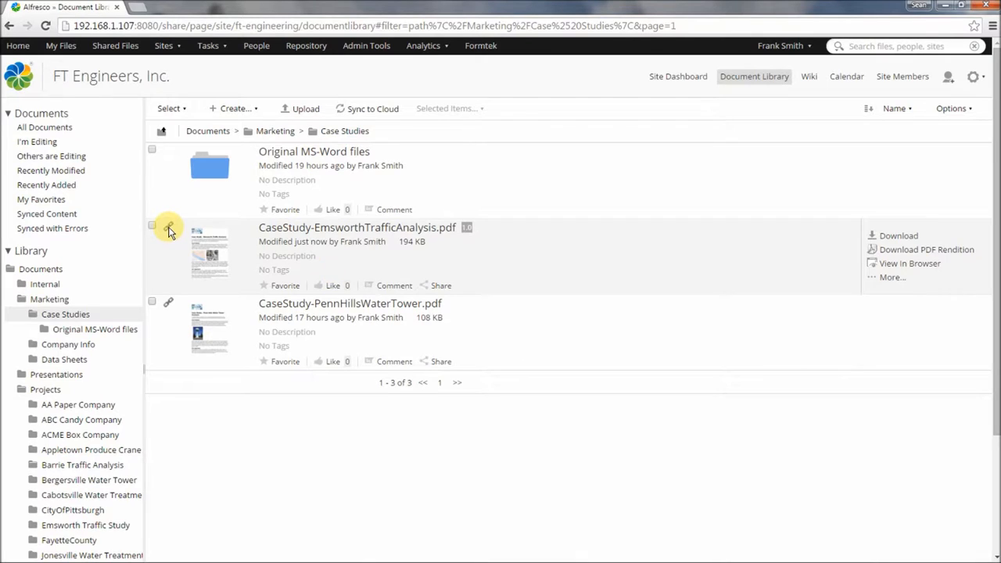
mouse_move(168, 229)
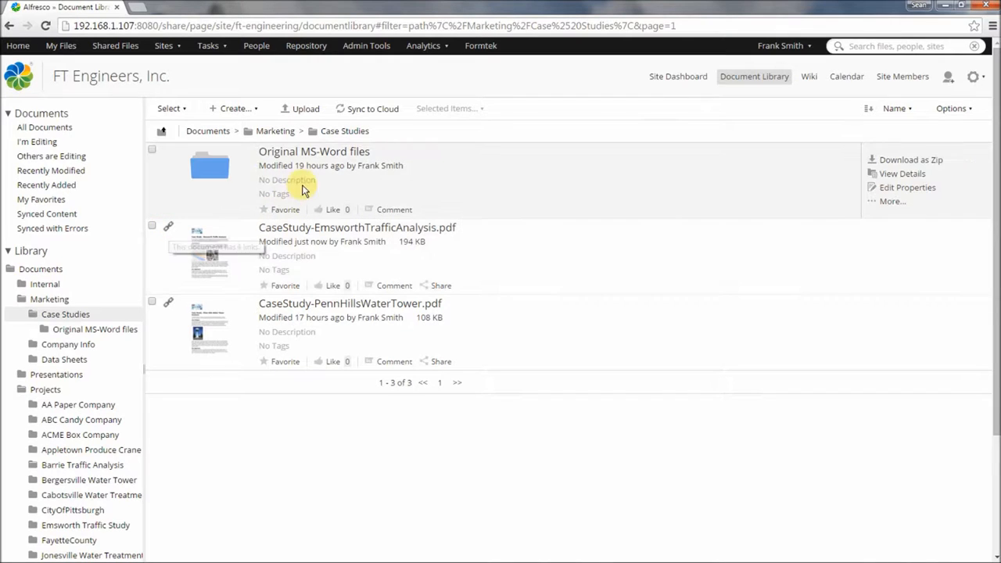
From the Company Info folder under Marketing, create a link to FTEngineers-AboutUs.pdf in the Barrie Traffic Analysis project folder.
left_click(276, 131)
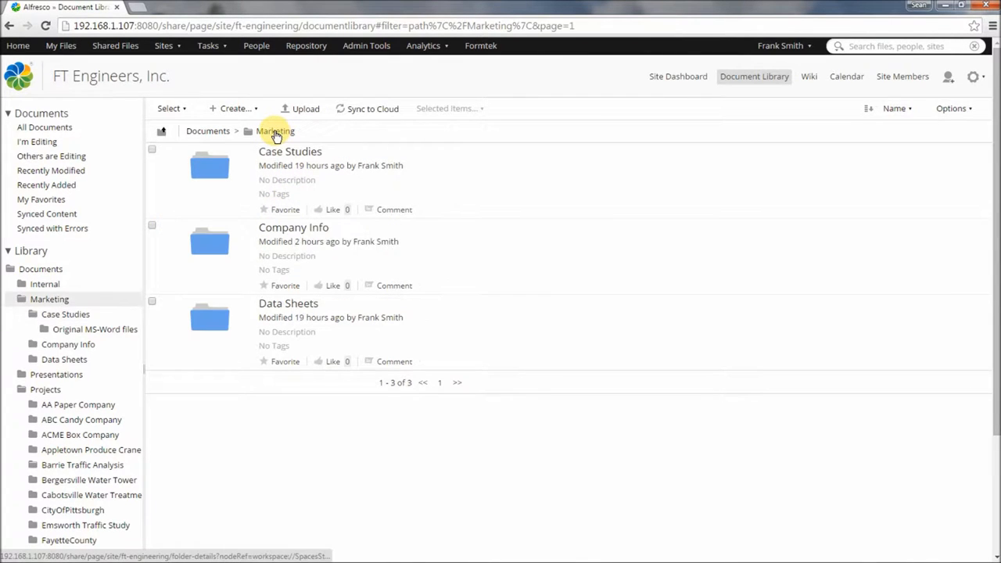
left_click(288, 232)
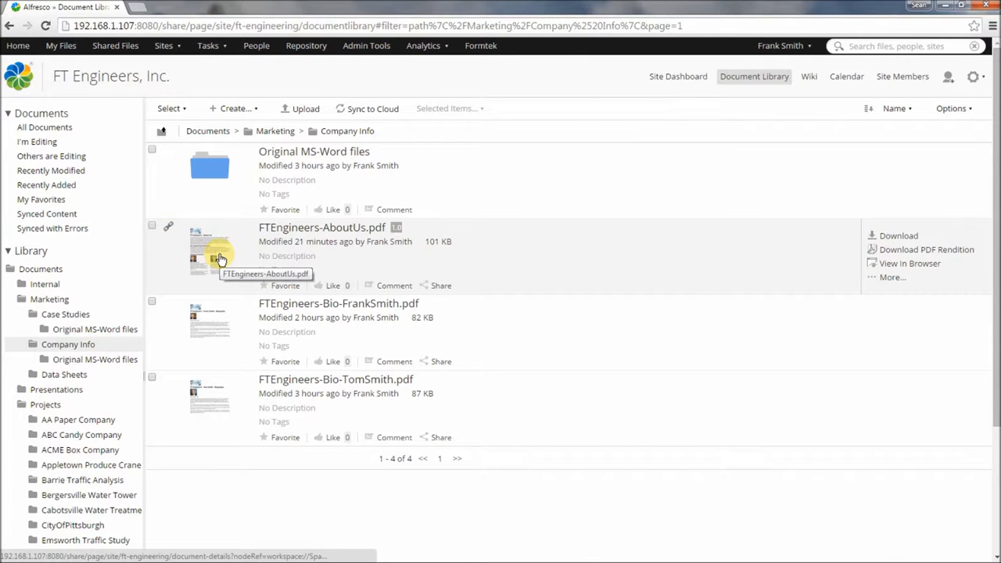
left_click(893, 278)
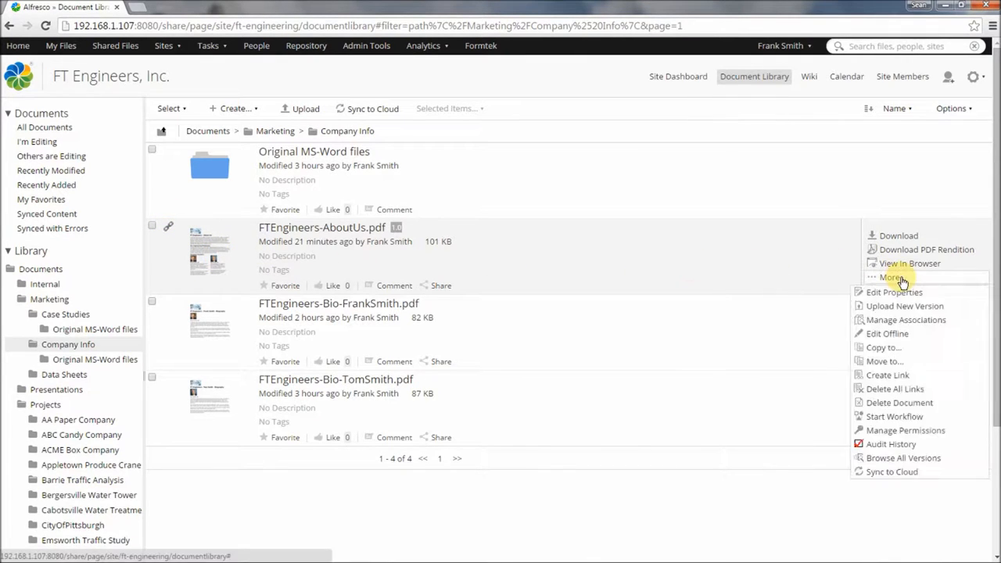
left_click(888, 376)
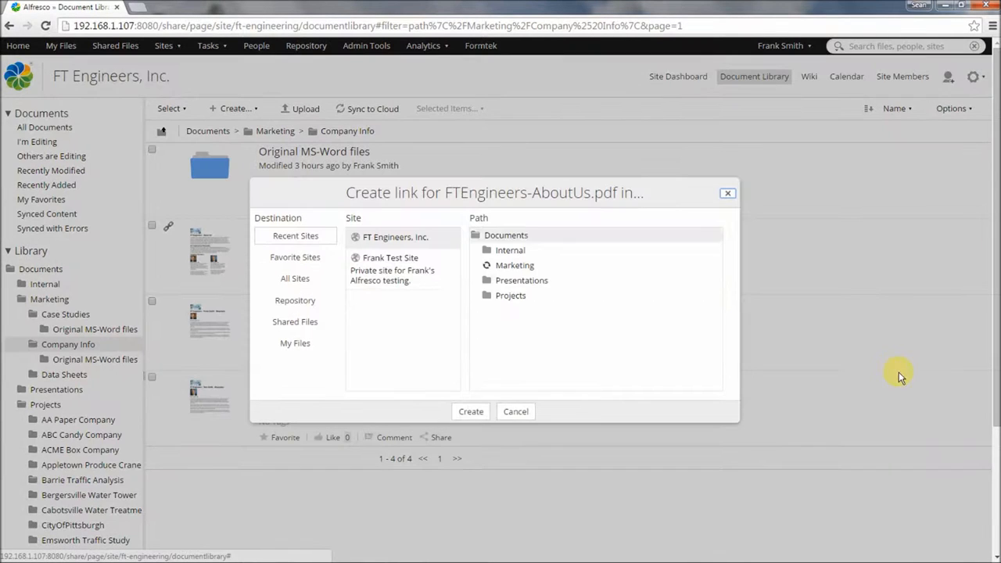
left_click(510, 365)
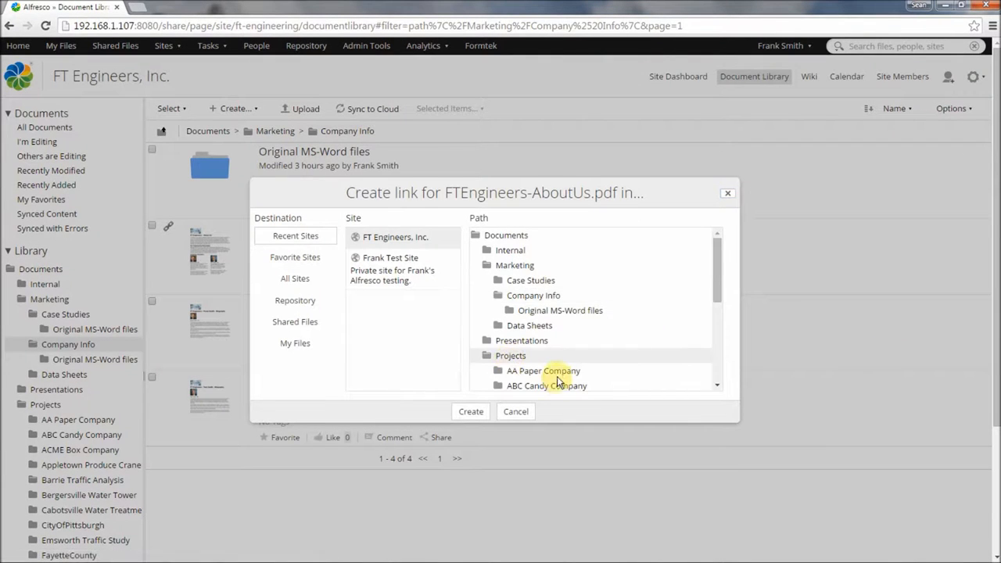
scroll(518, 348, "down", 3)
left_click(515, 310)
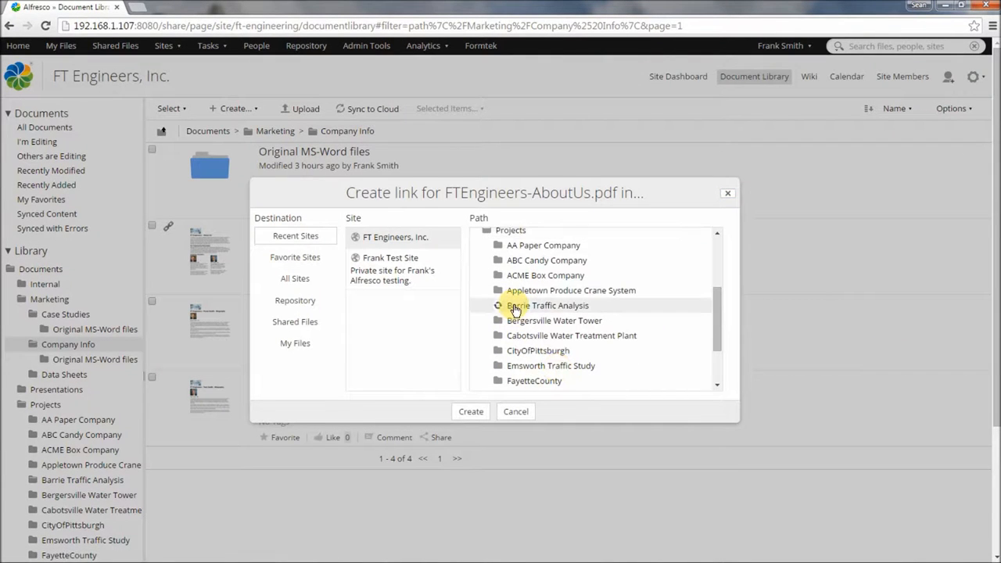
left_click(470, 411)
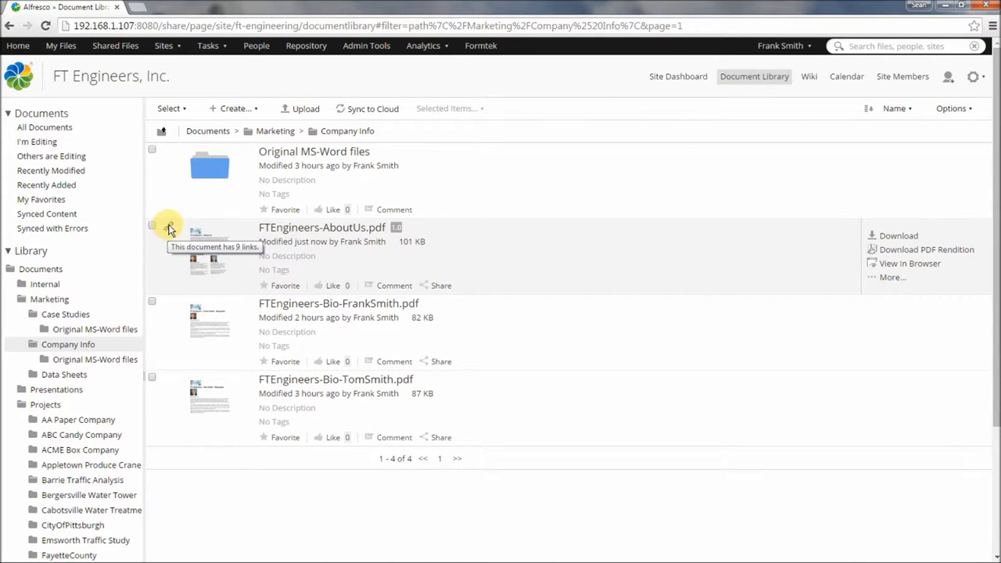
Open the Traffic Analysis folder within the Marketing Data Sheets.
left_click(266, 133)
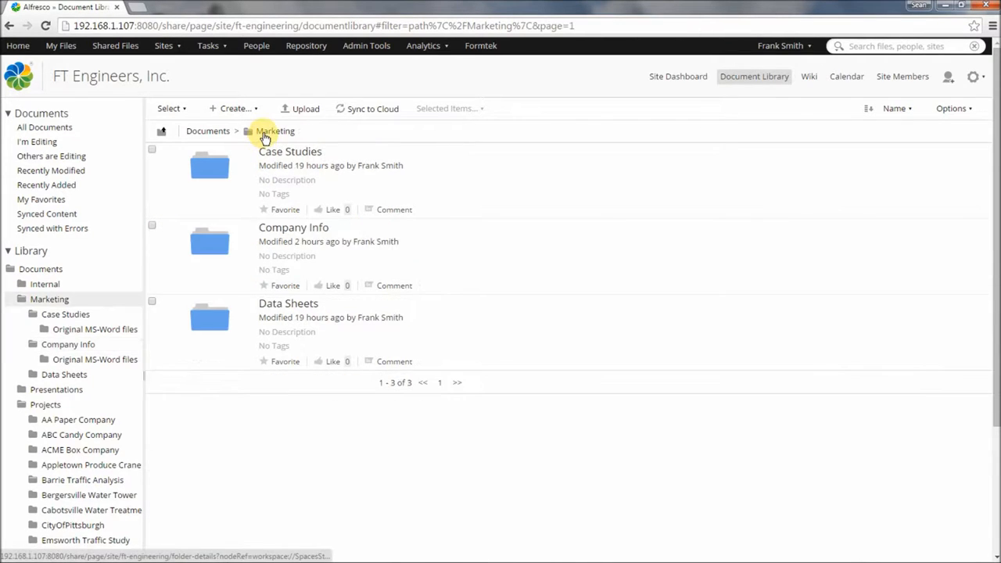
left_click(295, 305)
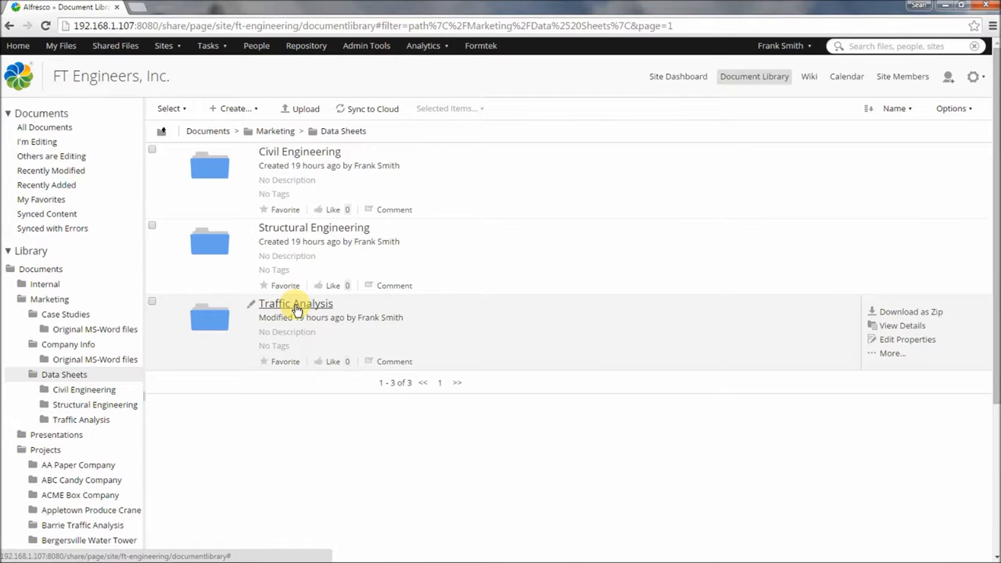
left_click(296, 305)
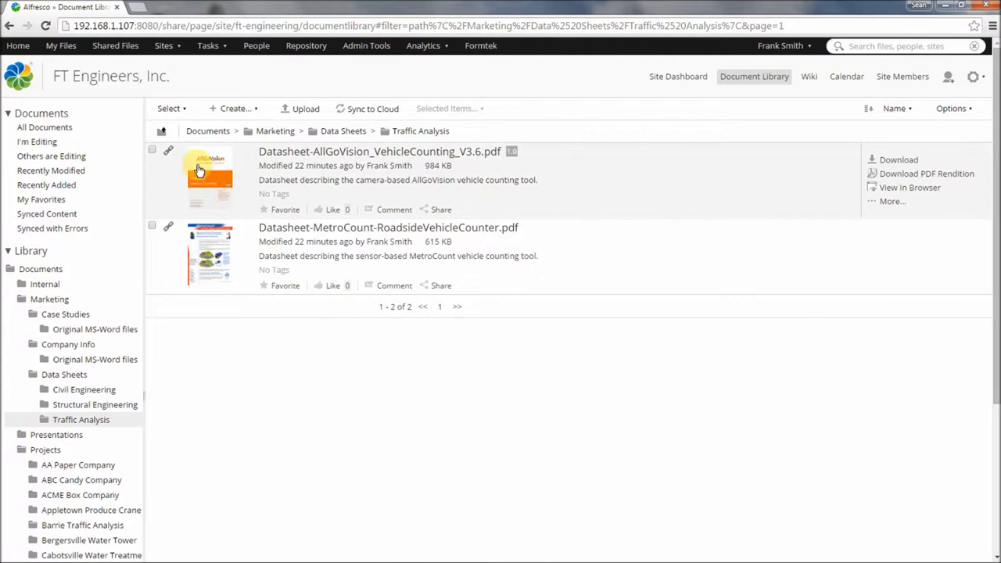
Create links to both the AllGoVision and MetroCount datasheets in the Barrie Traffic Analysis folder in one operation, and check the AllGoVision datasheet's link count.
left_click(152, 150)
left_click(152, 225)
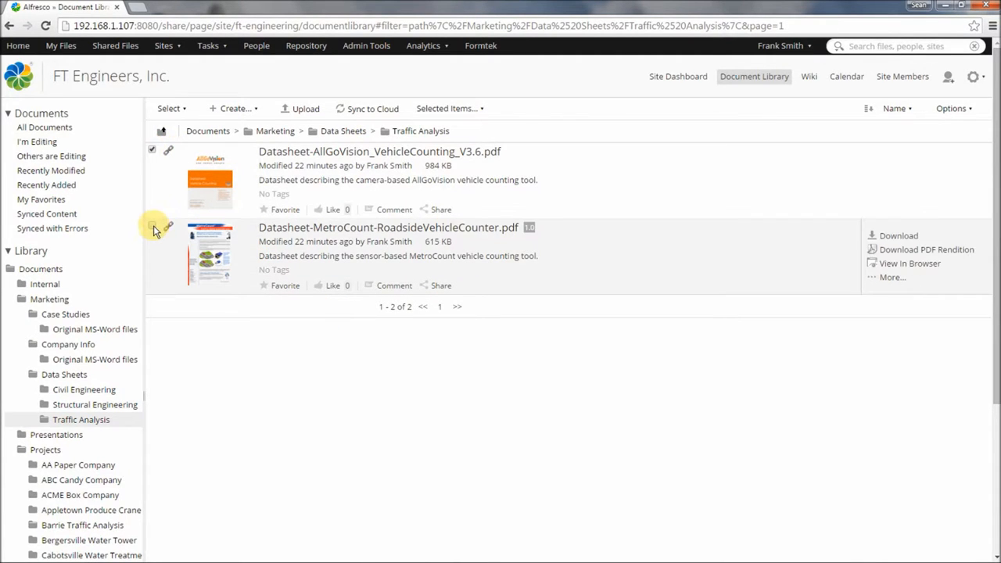
left_click(447, 109)
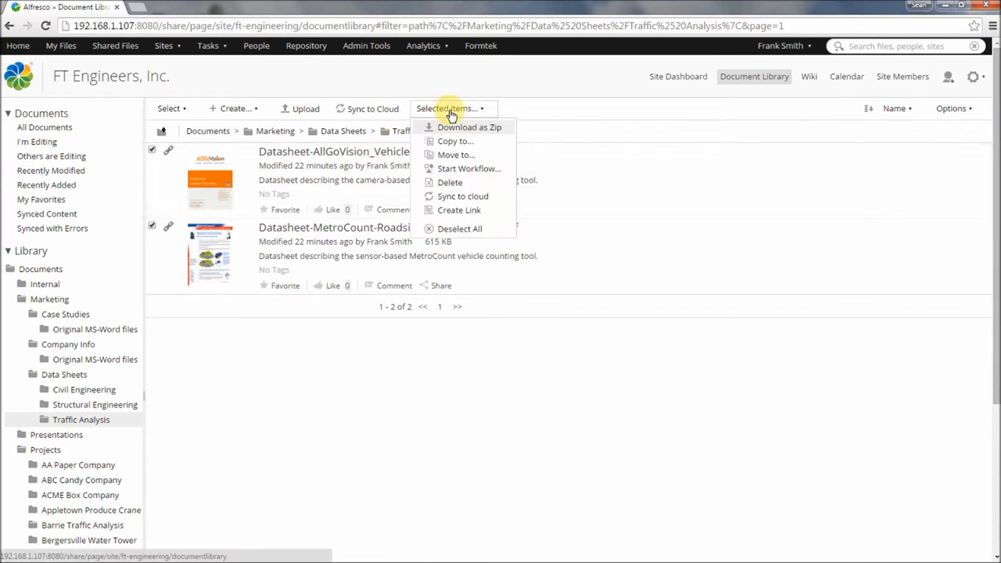
left_click(458, 210)
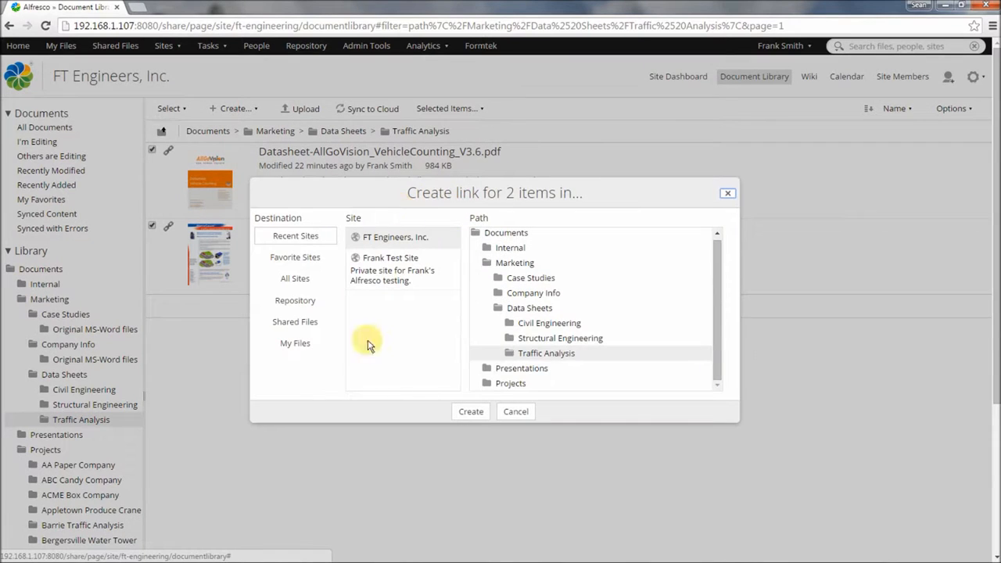
left_click(518, 383)
scroll(590, 339, "down", 1)
scroll(579, 344, "down", 1)
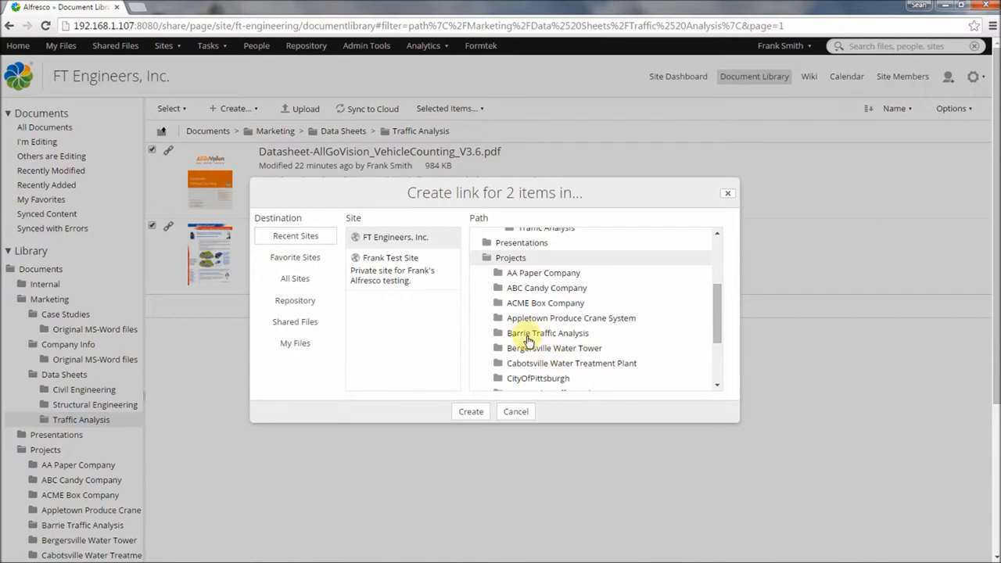
left_click(523, 334)
left_click(471, 412)
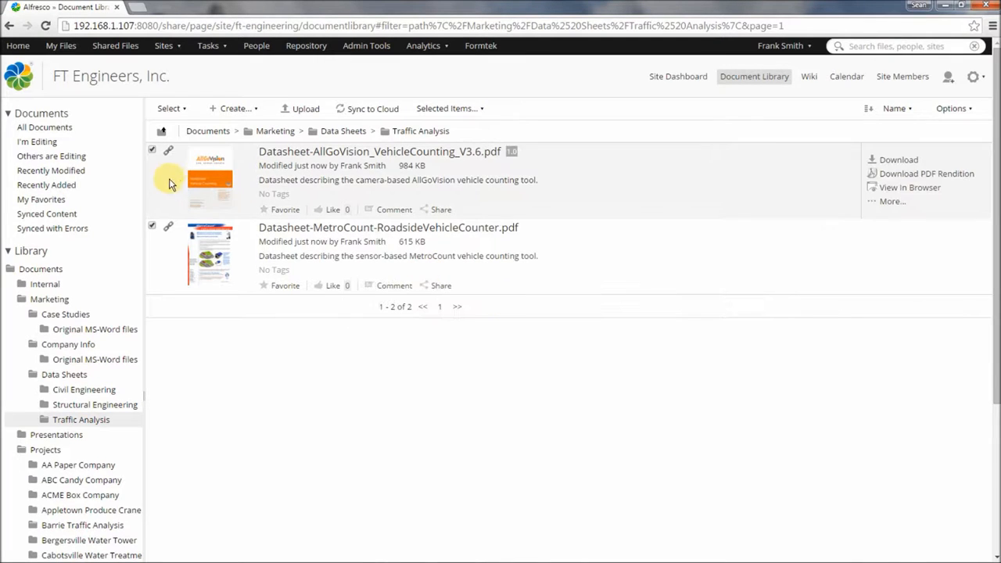
mouse_move(169, 151)
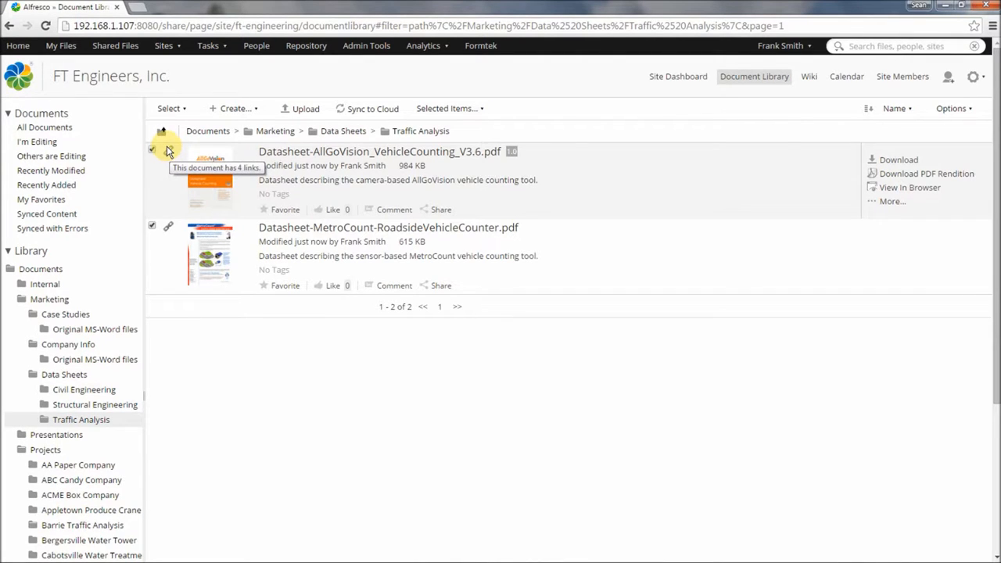
Return to the Barrie Traffic Analysis folder under Projects to review its collected documents and links.
left_click(200, 131)
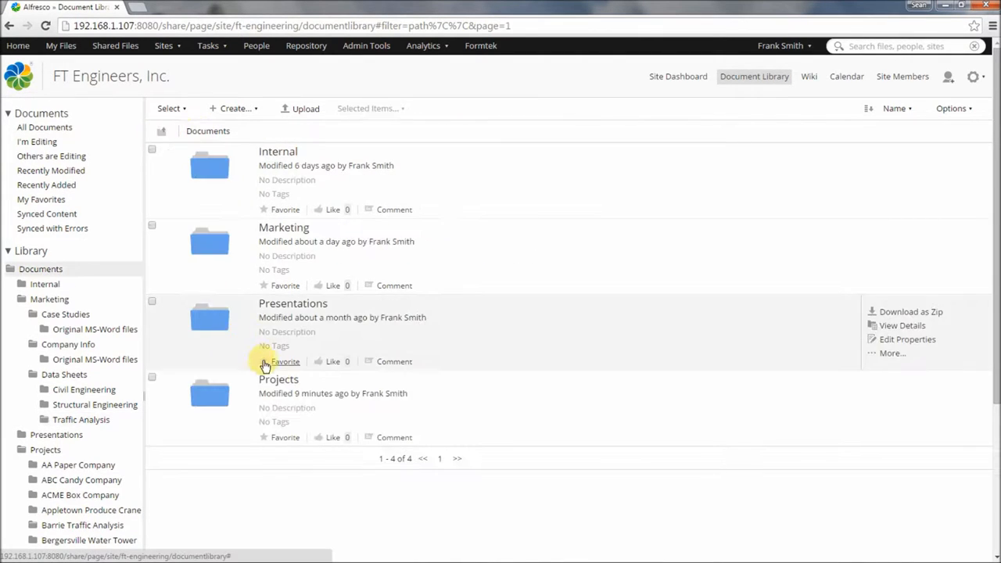
left_click(274, 380)
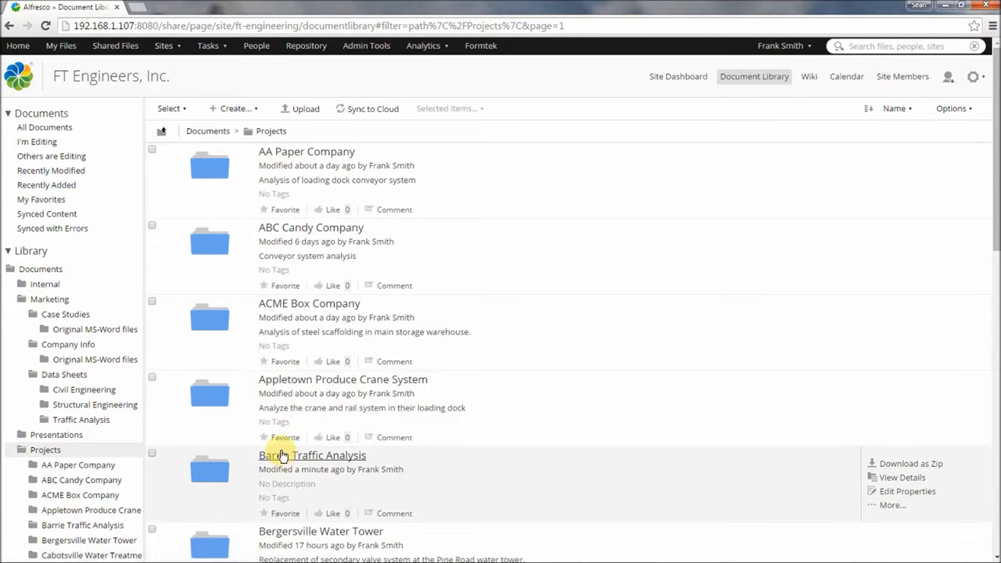
left_click(283, 456)
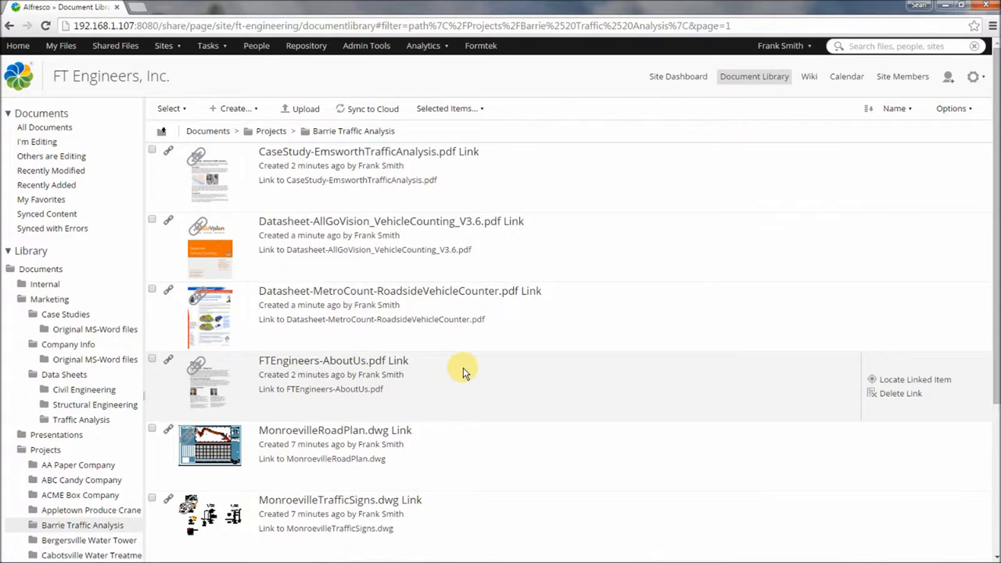
Delete the MonroevilleRoadPlan.dwg, MonroevilleTrafficSigns.dwg and SOW-20150624-EmsworthTrafficStudy.docx links from the Barrie Traffic Analysis folder together, leaving SOW-20150916-Barrie.docx out of the selection.
scroll(462, 374, "down", 1)
scroll(467, 370, "down", 1)
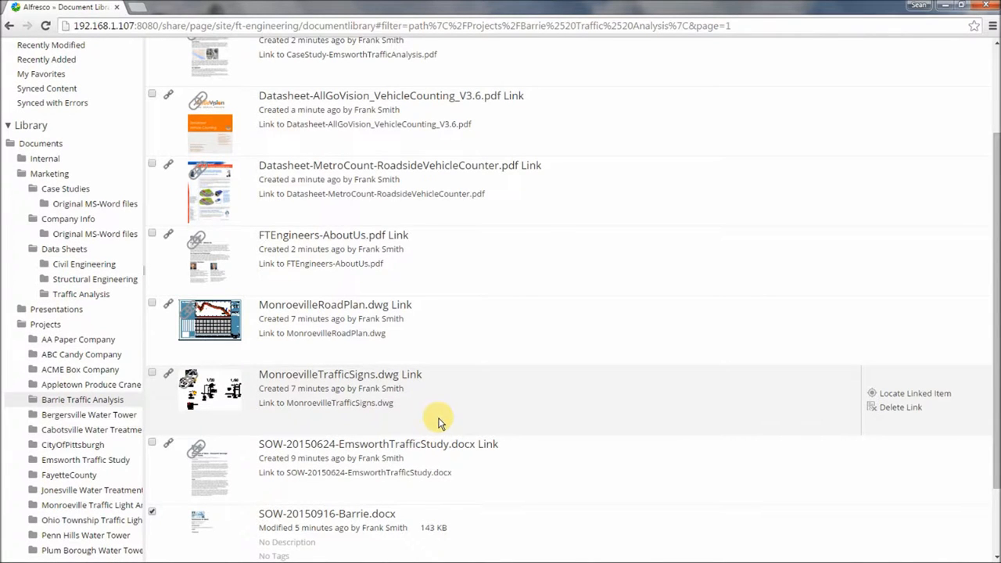
scroll(438, 422, "up", 1)
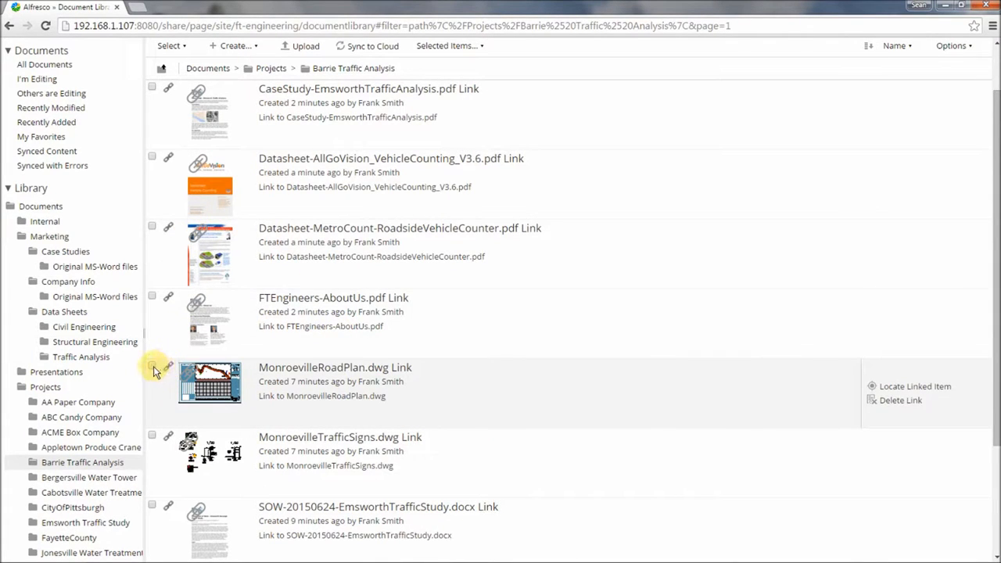
left_click(152, 365)
left_click(152, 435)
scroll(306, 376, "down", 3)
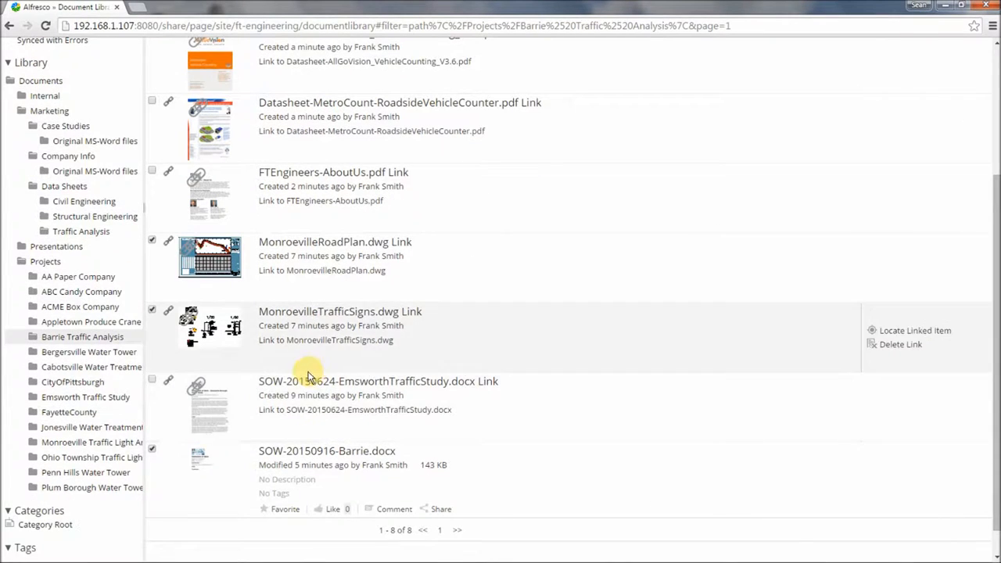
left_click(152, 380)
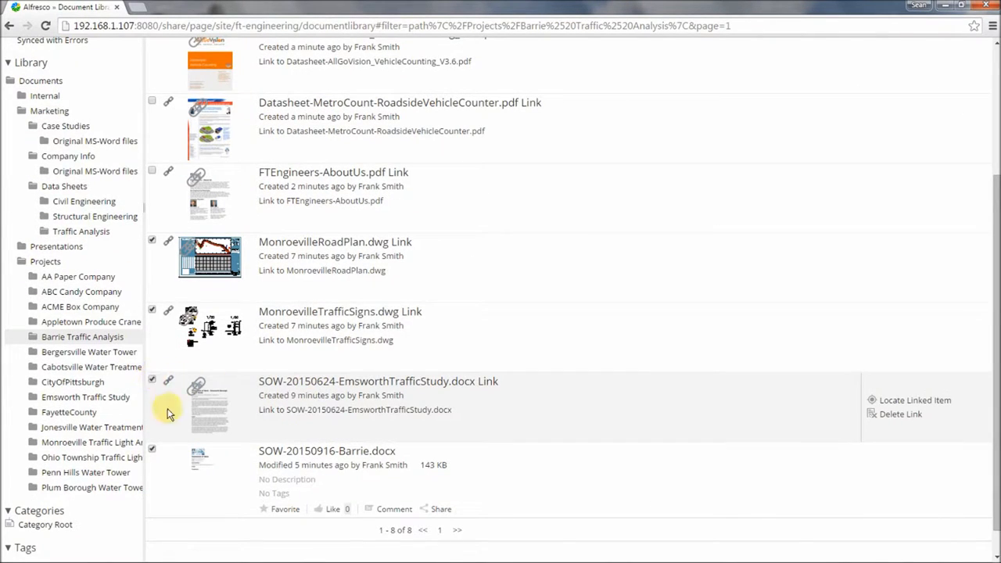
left_click(152, 449)
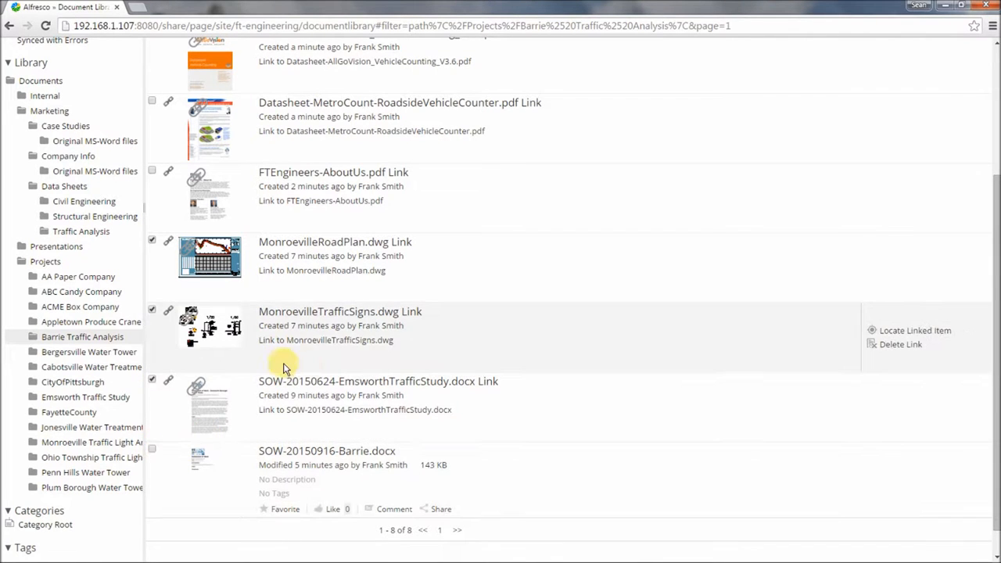
scroll(413, 335, "up", 3)
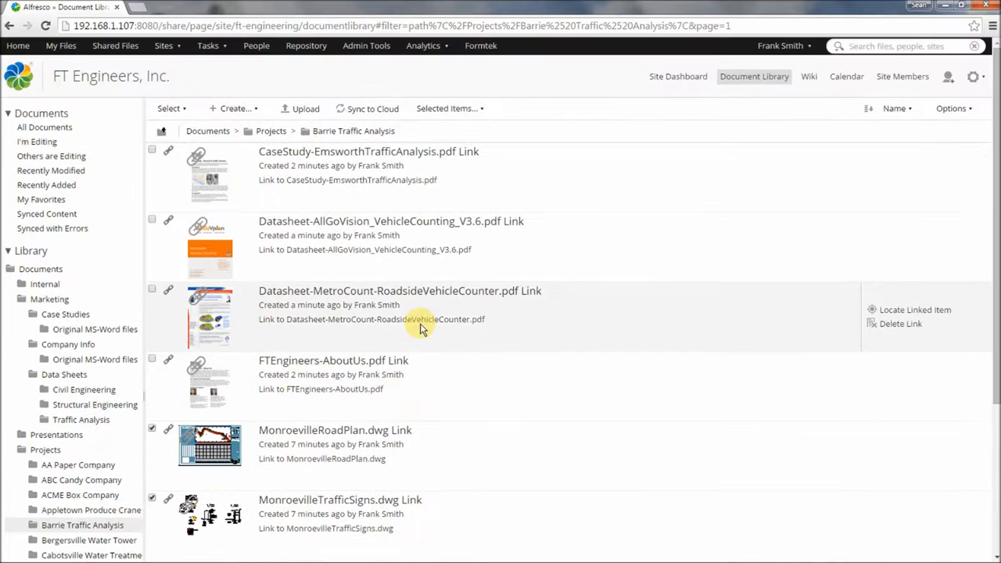
left_click(465, 110)
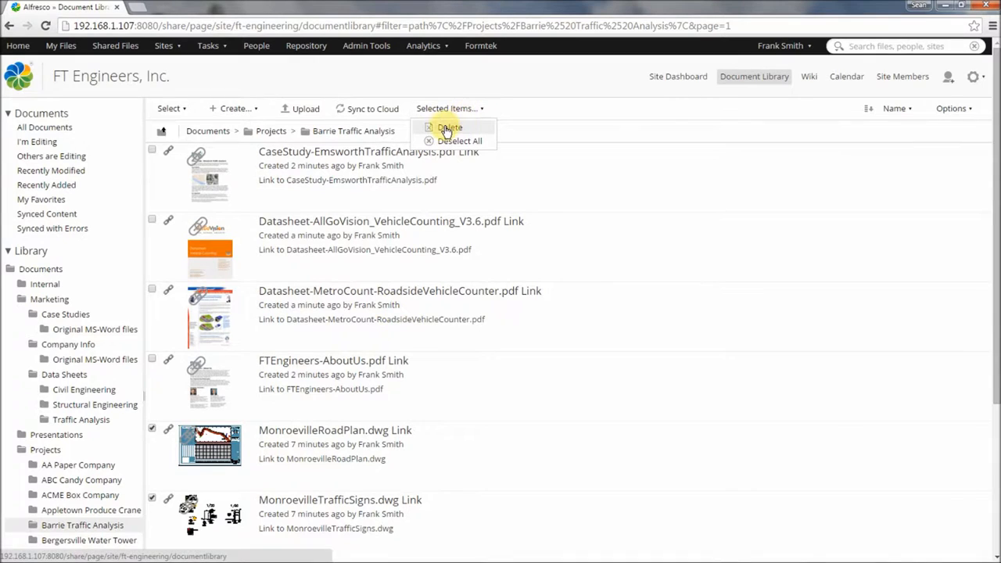
left_click(448, 130)
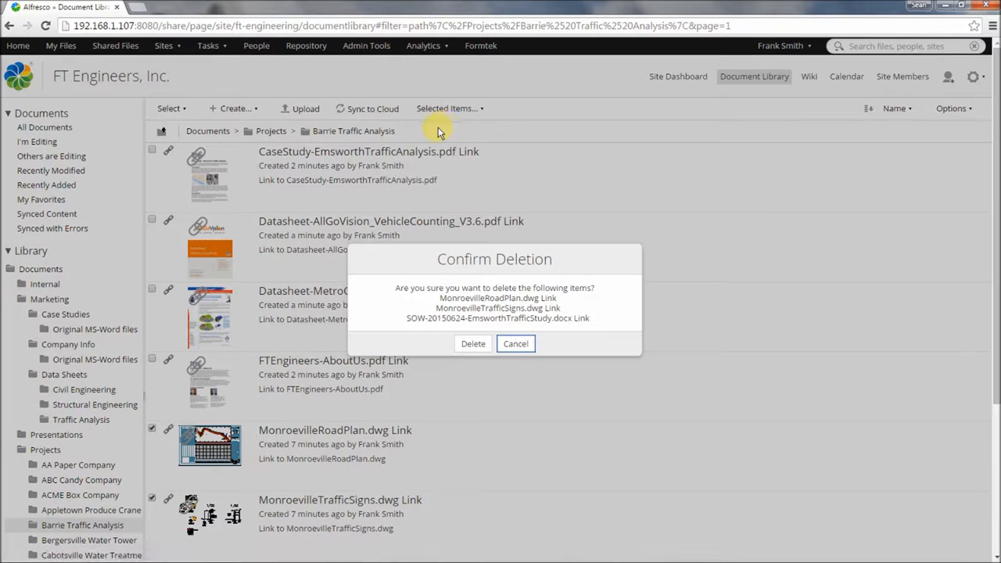
left_click(474, 346)
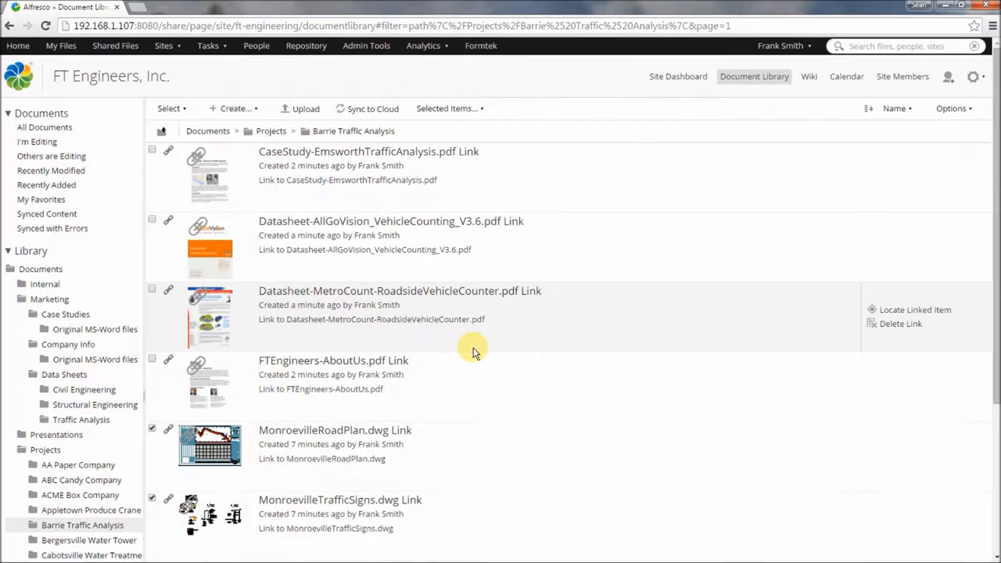